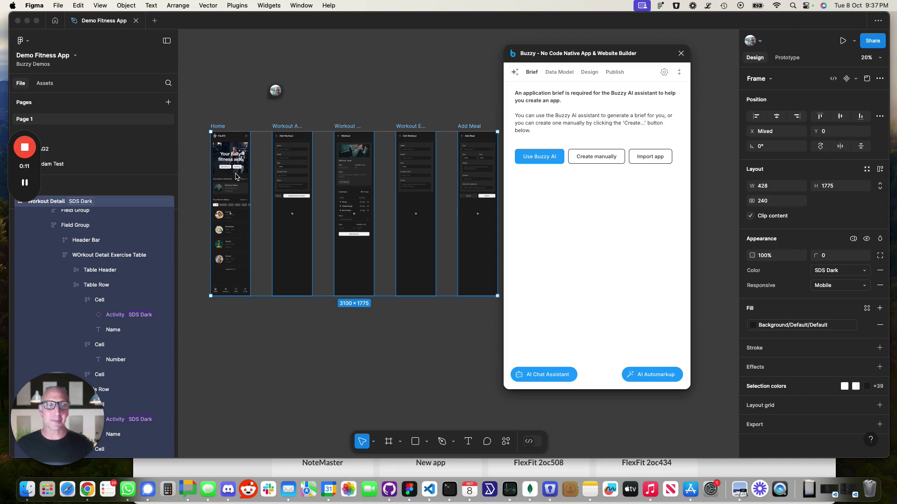
Deselect the five app frames and pan around the canvas to survey the FlexFit screens
click(200, 176)
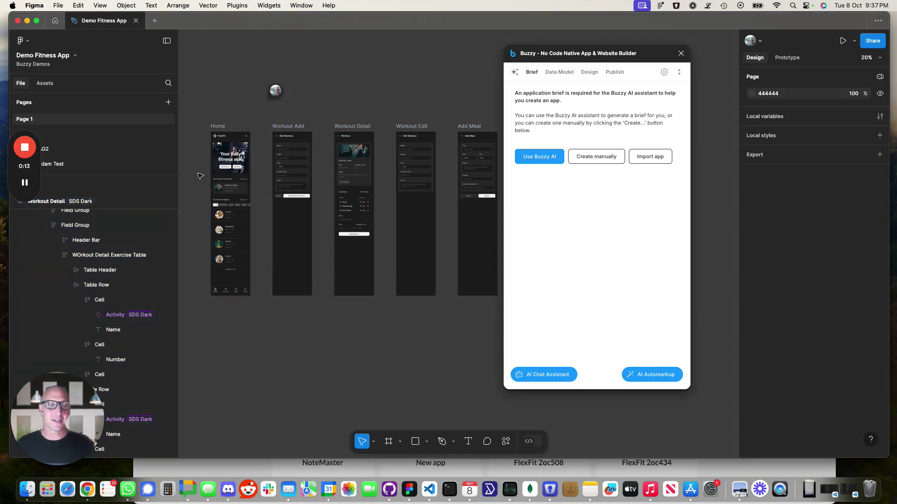
scroll(236, 176, up, 5)
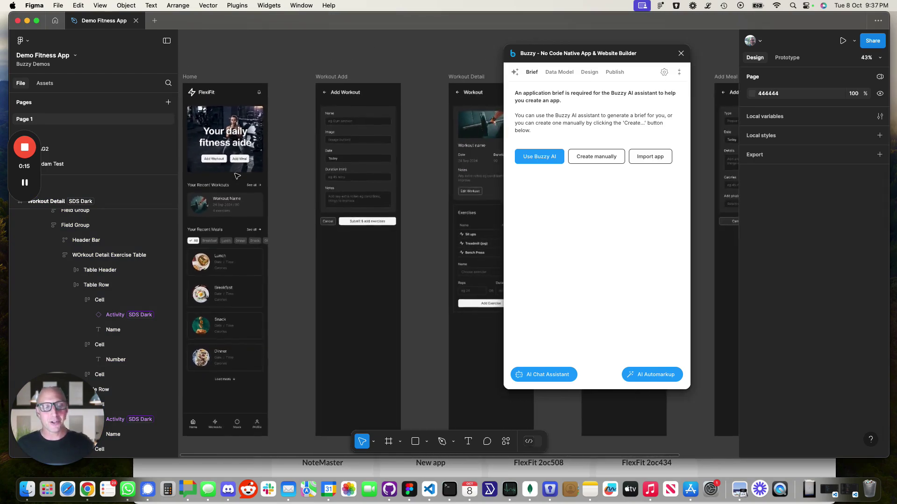
scroll(238, 176, down, 1)
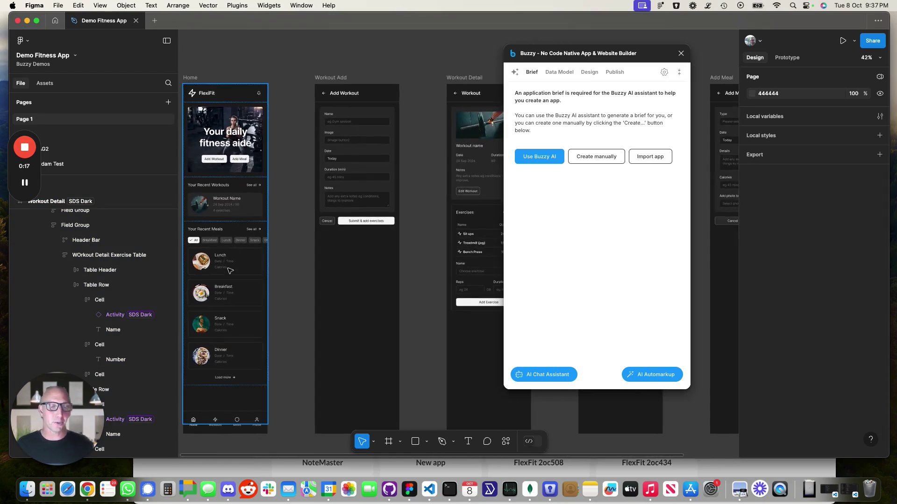
scroll(321, 266, right, 2)
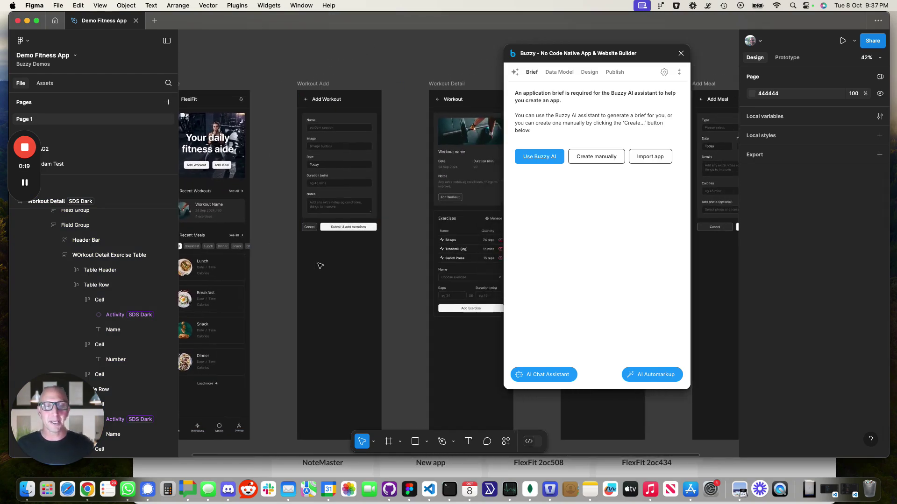
scroll(320, 266, right, 7)
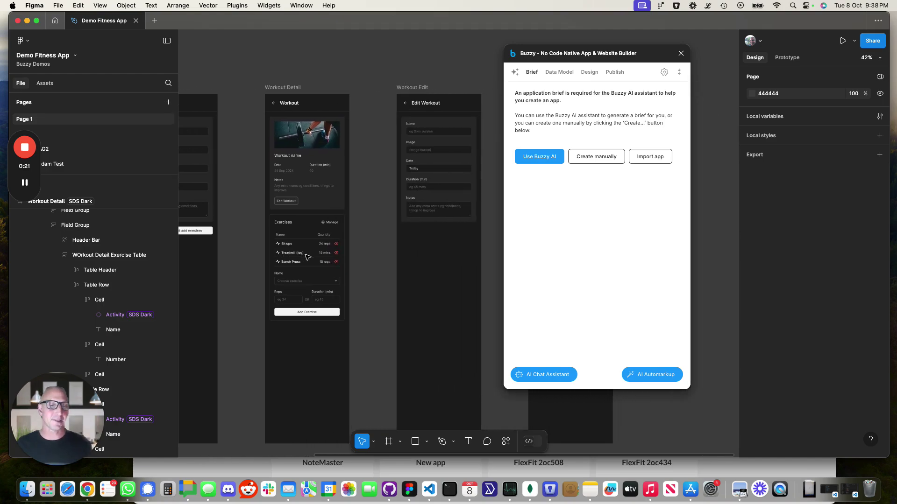
scroll(307, 257, up, 5)
scroll(294, 241, down, 4)
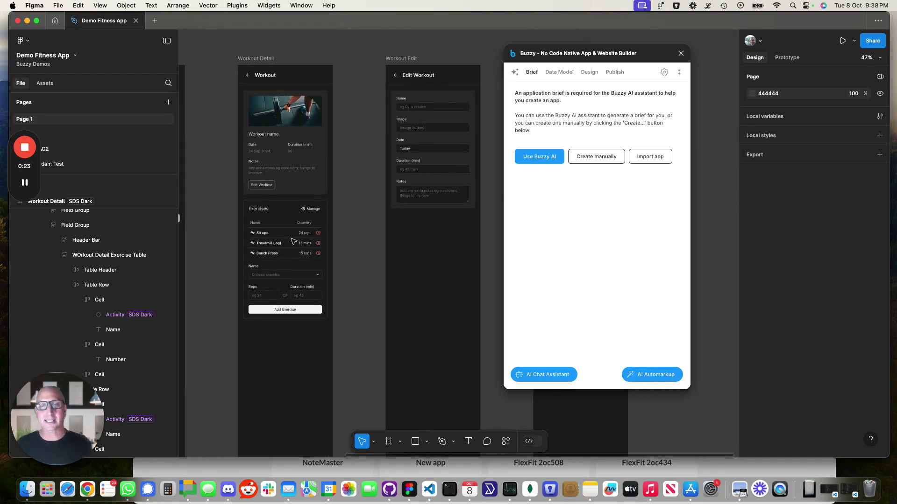
scroll(416, 115, right, 5)
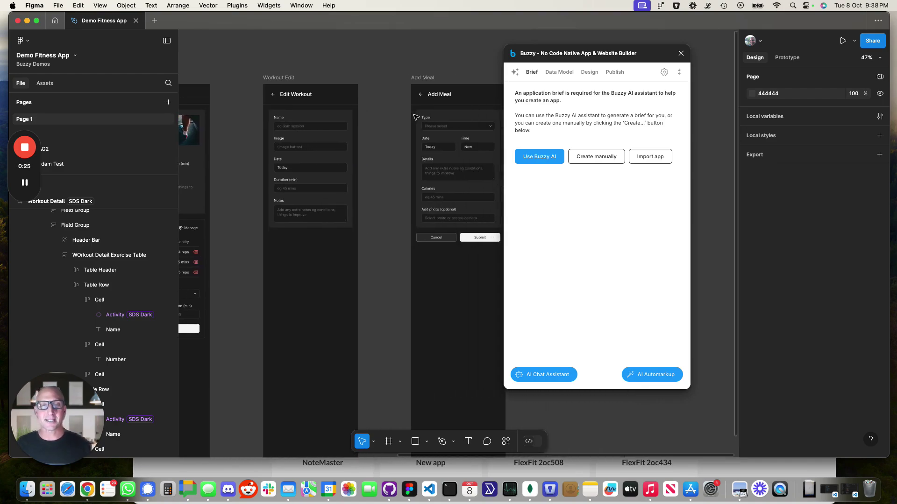
scroll(416, 117, right, 2)
scroll(414, 118, down, 5)
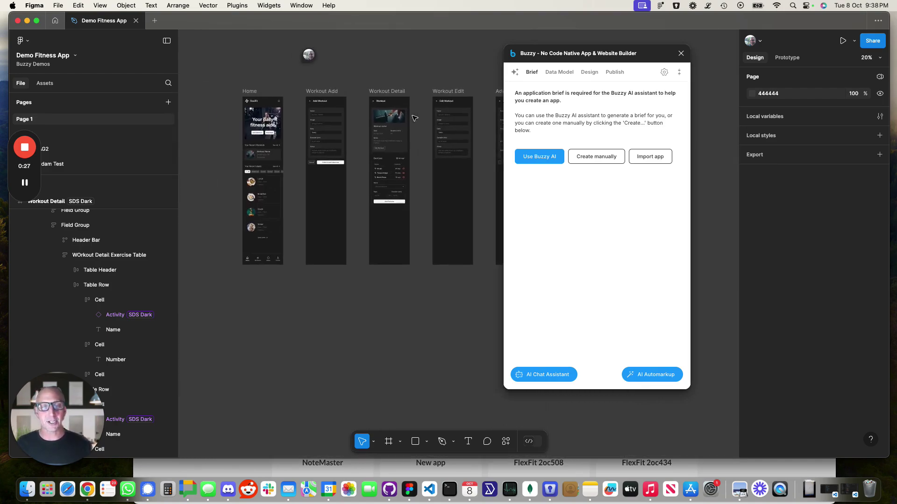
scroll(415, 118, right, 2)
scroll(414, 118, up, 2)
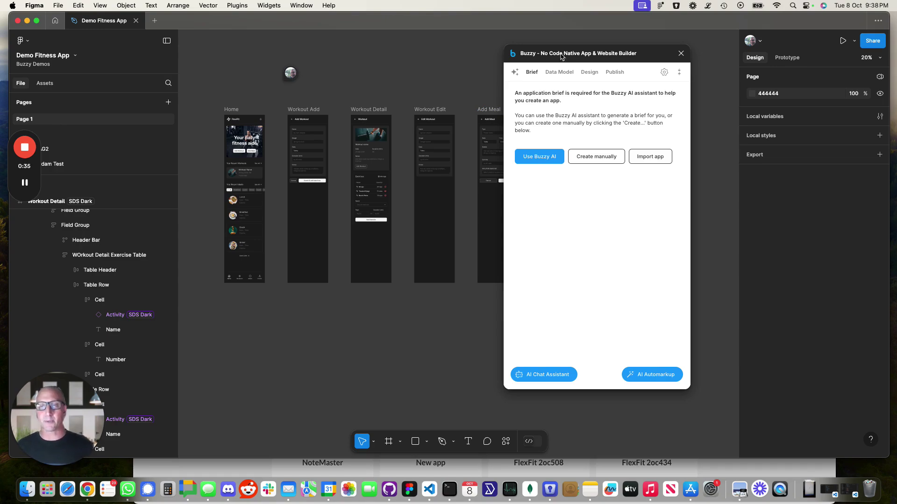
View Buzzy's Data Model, then mark up the Home frame on the Design tab, leaving its role unset
drag(570, 56, 591, 55)
click(578, 72)
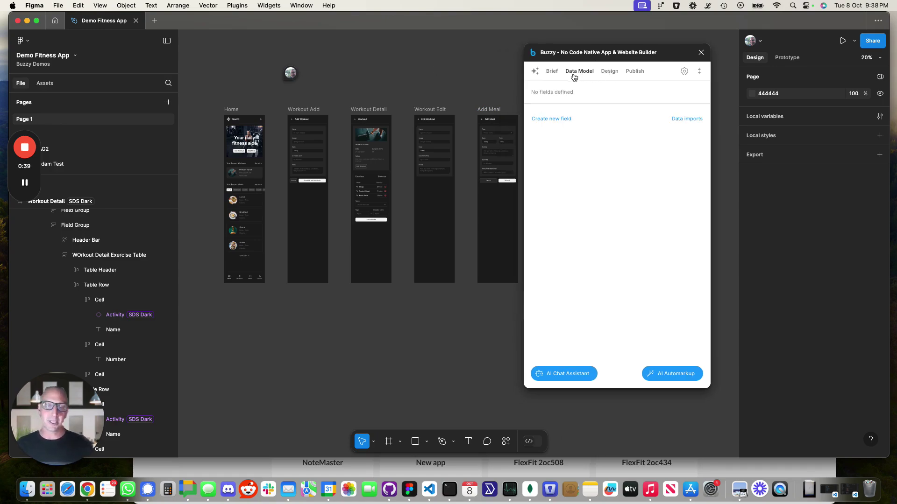
click(609, 73)
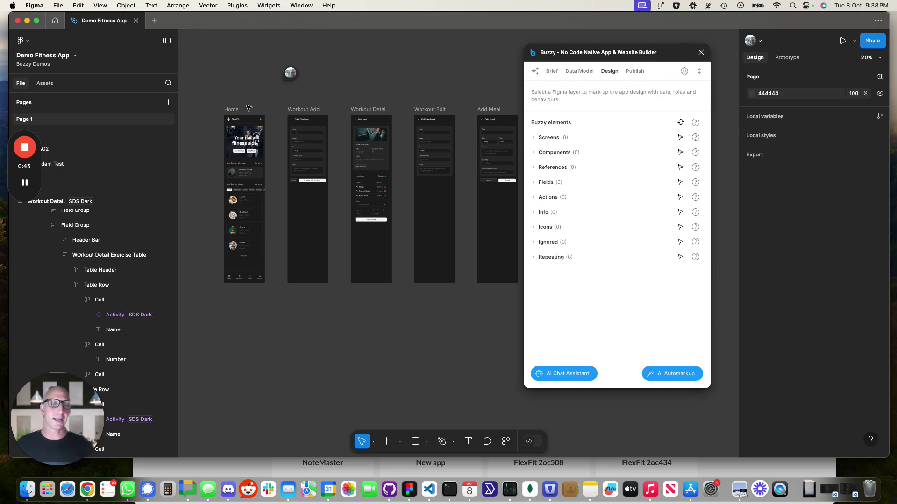
click(232, 110)
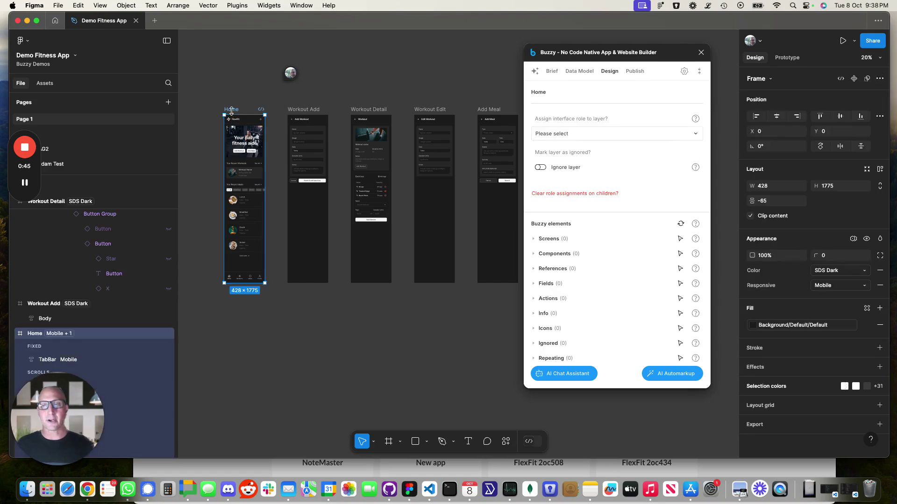
click(564, 134)
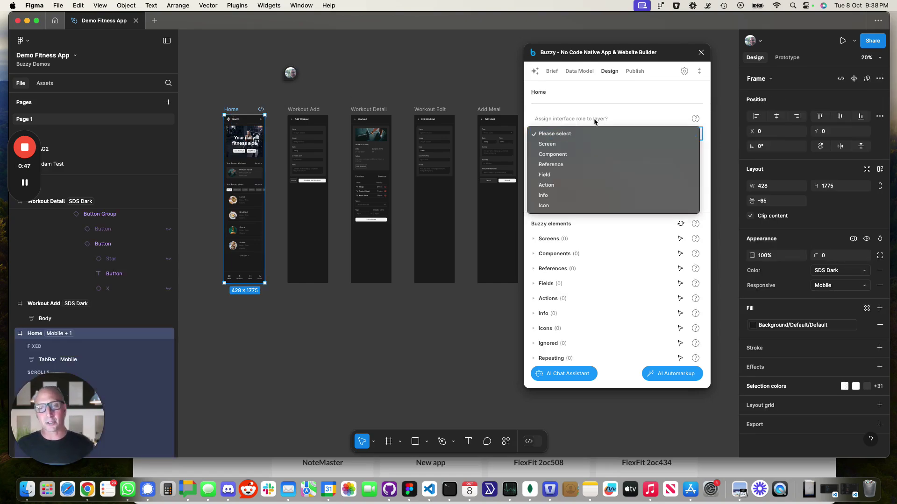
click(572, 120)
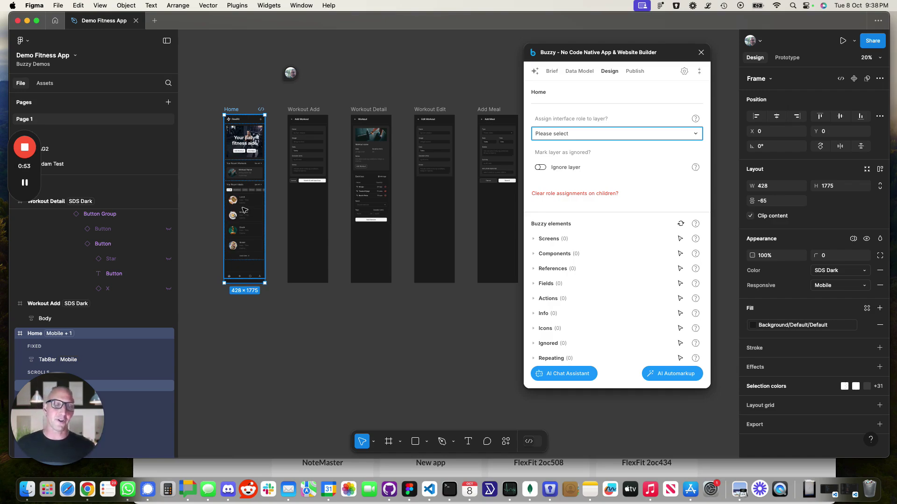
scroll(244, 209, up, 5)
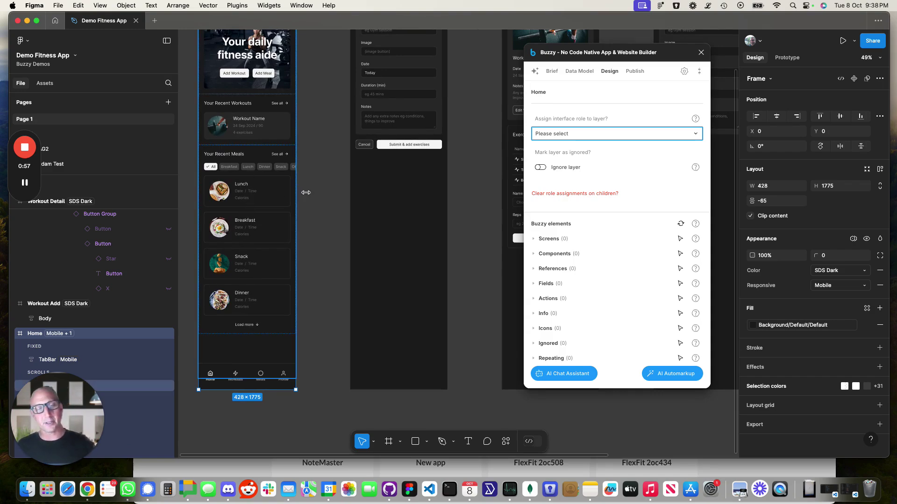
scroll(327, 199, down, 5)
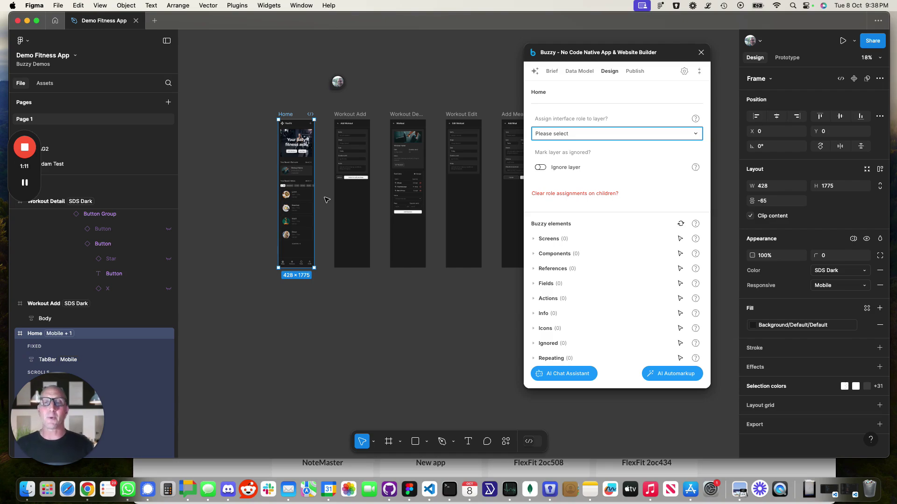
Auto-scan the five screens, keeping Home as start screen and Workout Add unchanged as basic
click(668, 378)
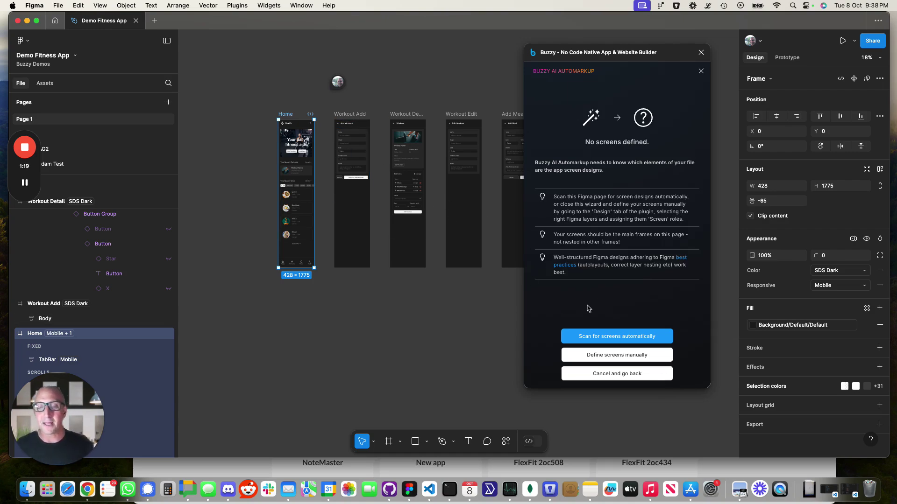
click(604, 338)
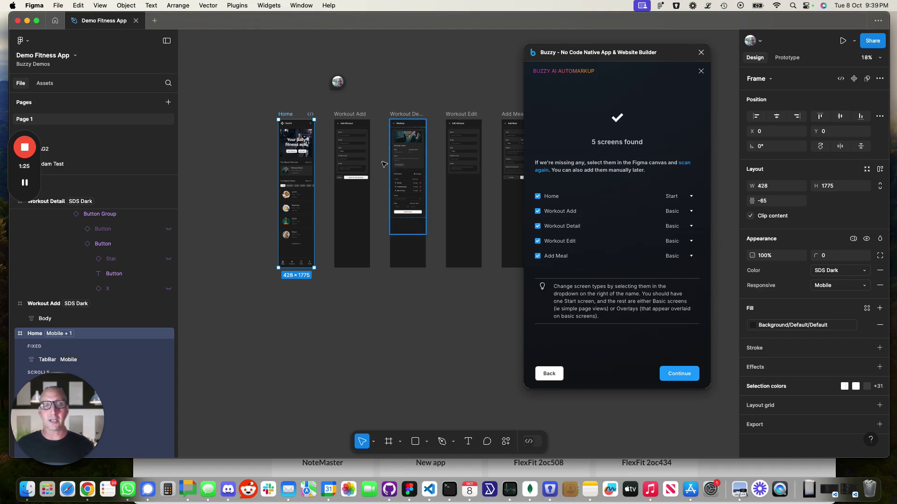
scroll(355, 153, up, 5)
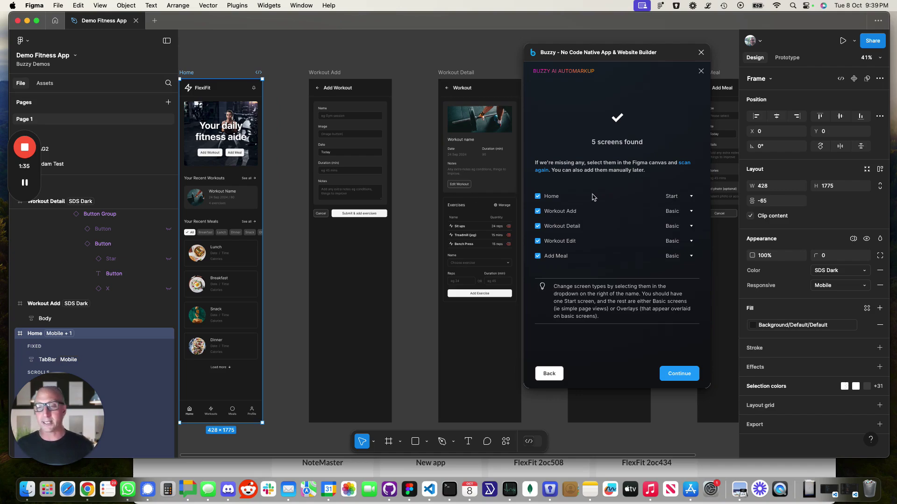
click(693, 215)
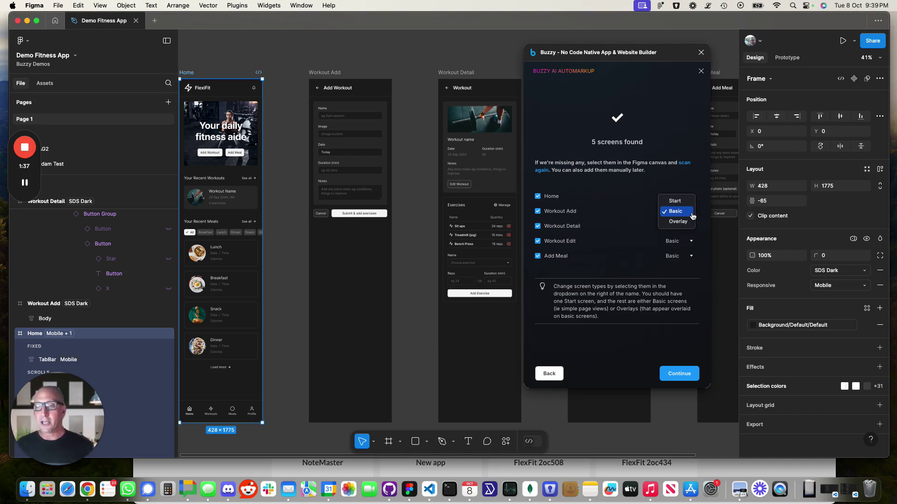
click(596, 200)
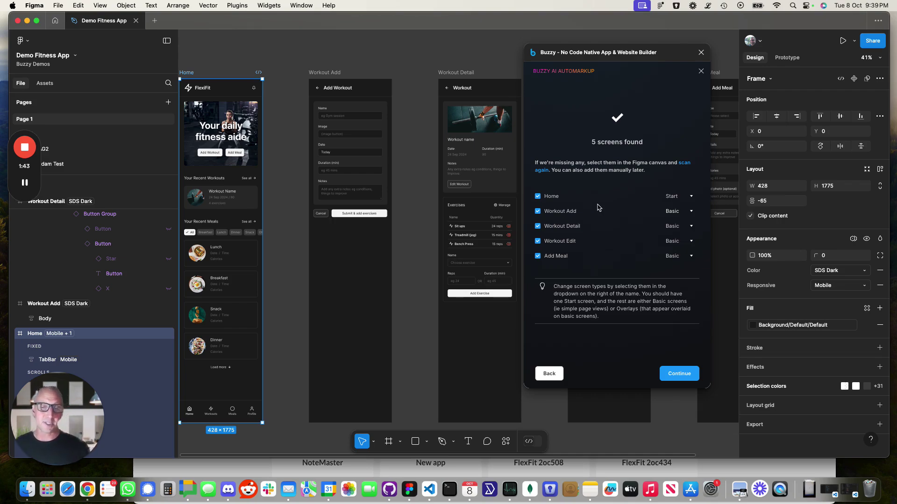
click(677, 374)
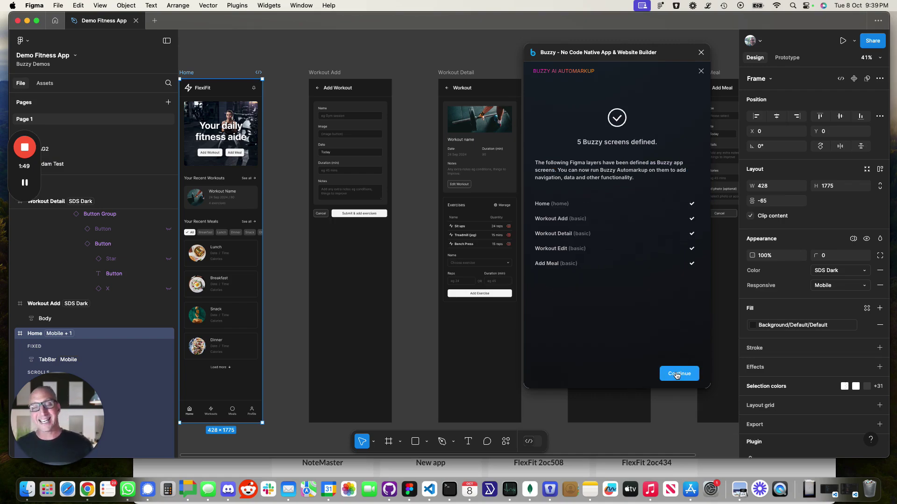
Generate the FlexFit brief with Buzzy AI, read through it, and continue without editing
click(677, 375)
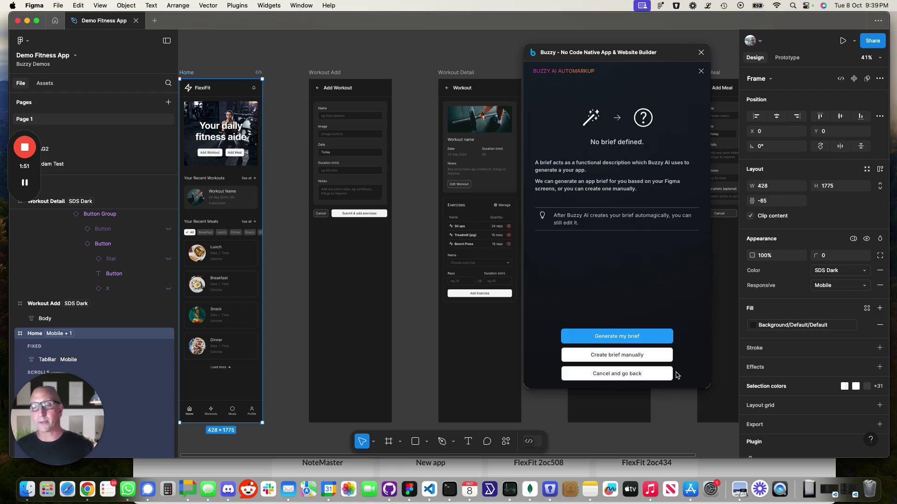
click(607, 337)
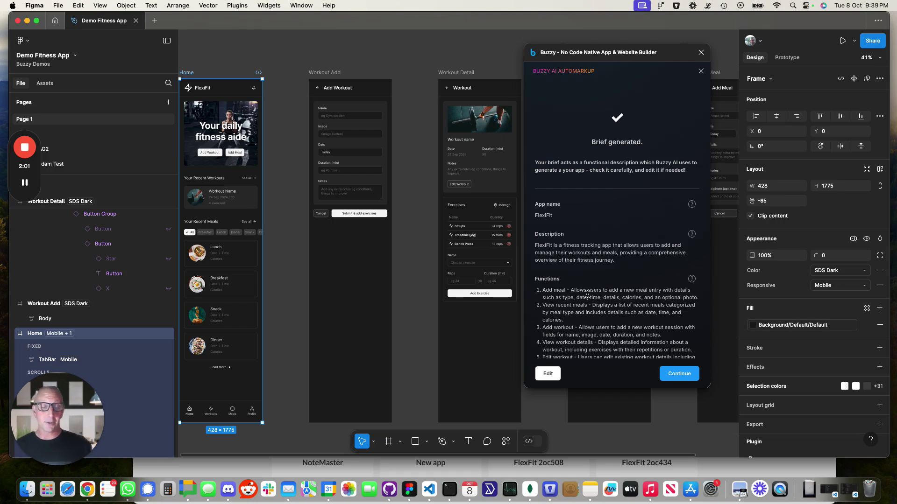
scroll(601, 275, down, 3)
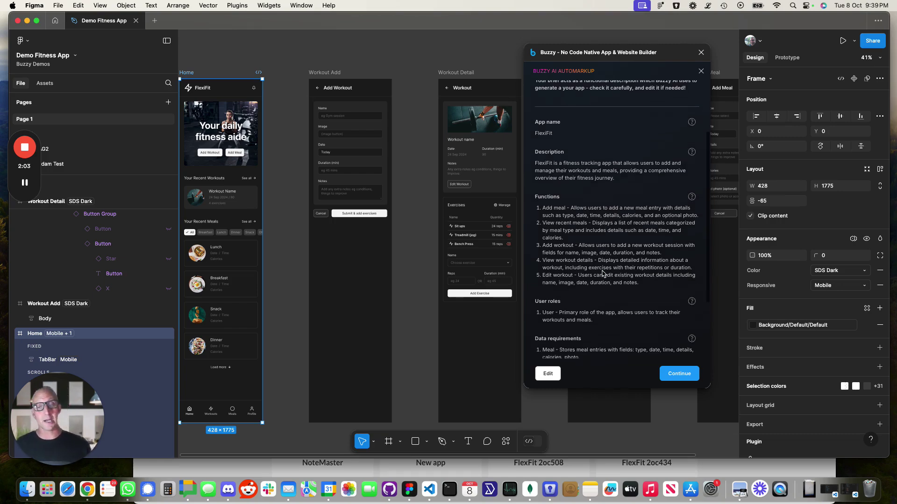
scroll(603, 274, down, 1)
scroll(603, 274, down, 1)
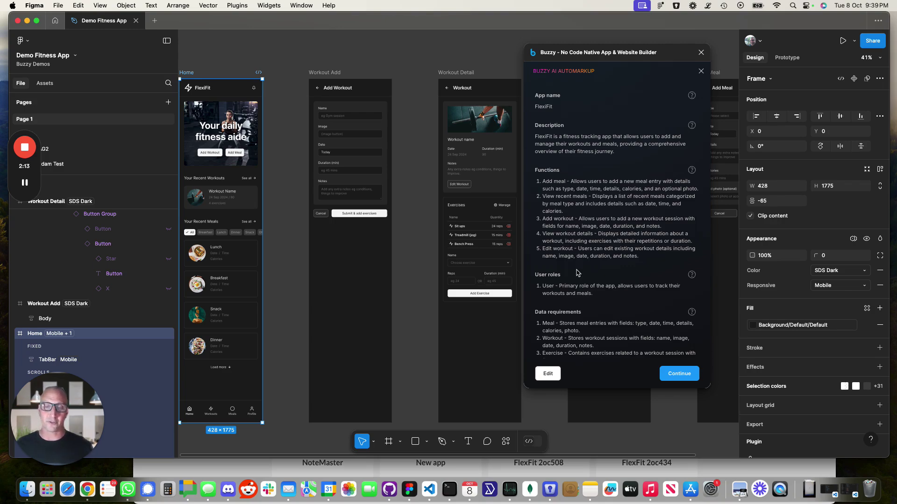
scroll(579, 261, down, 3)
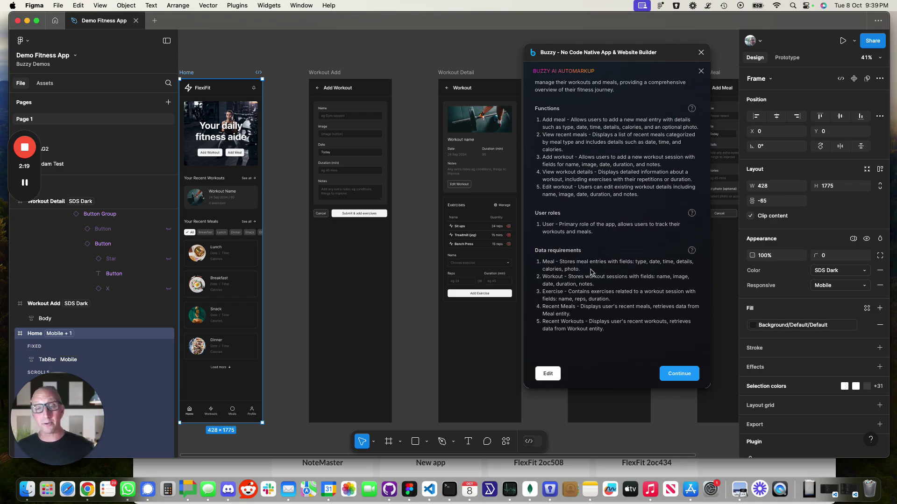
click(552, 377)
scroll(571, 335, down, 10)
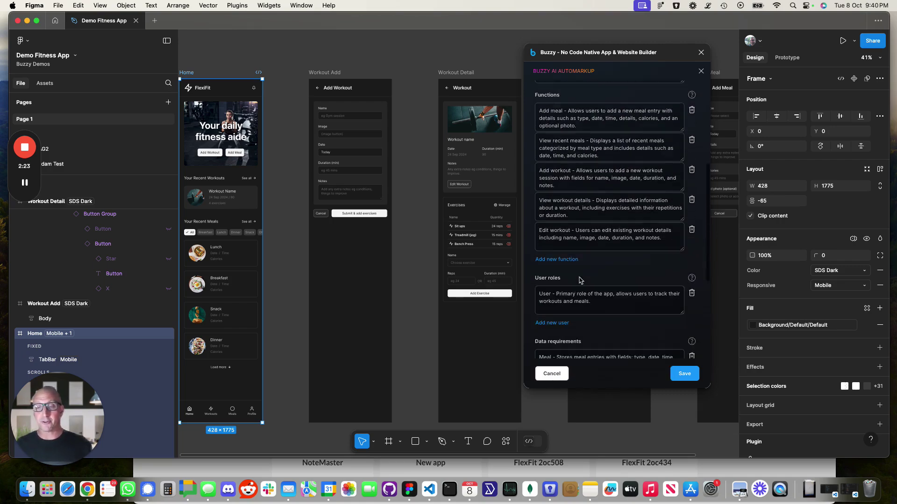
click(552, 376)
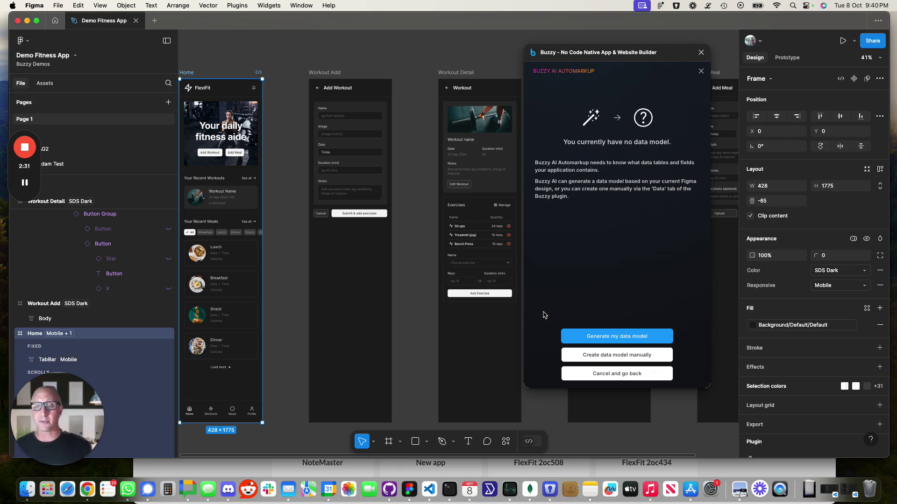
Generate the data model, inspect Meal, Workout and Exercise tables plus the reps field, then accept it
click(621, 340)
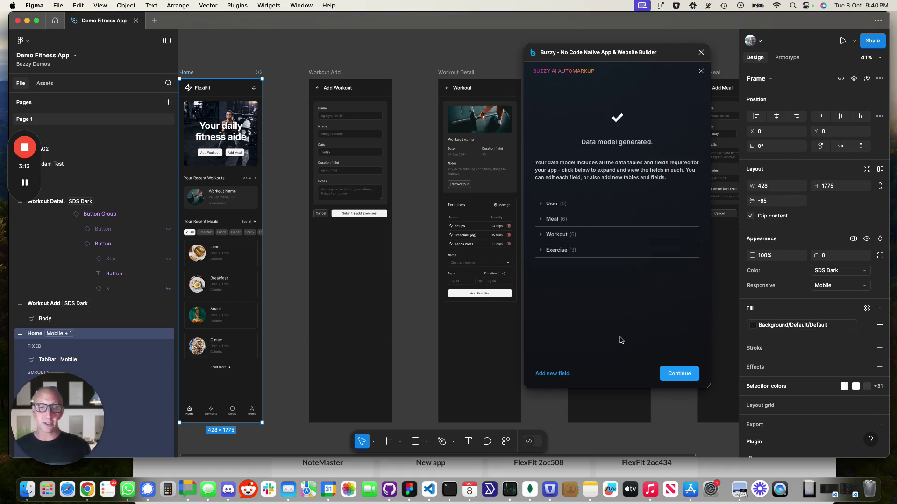
click(541, 222)
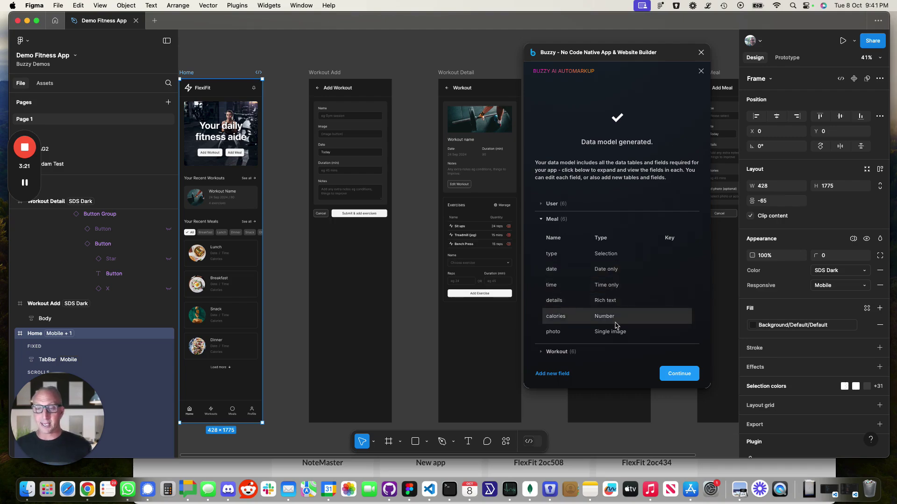
scroll(617, 322, down, 2)
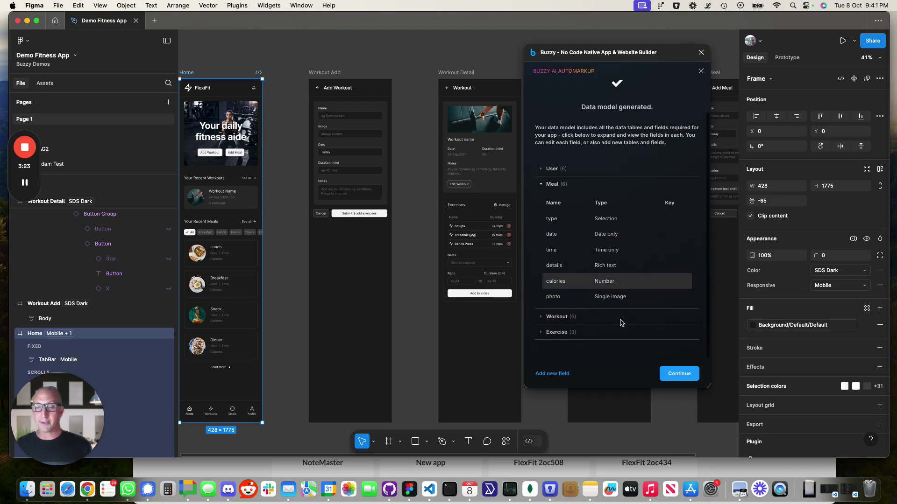
click(545, 318)
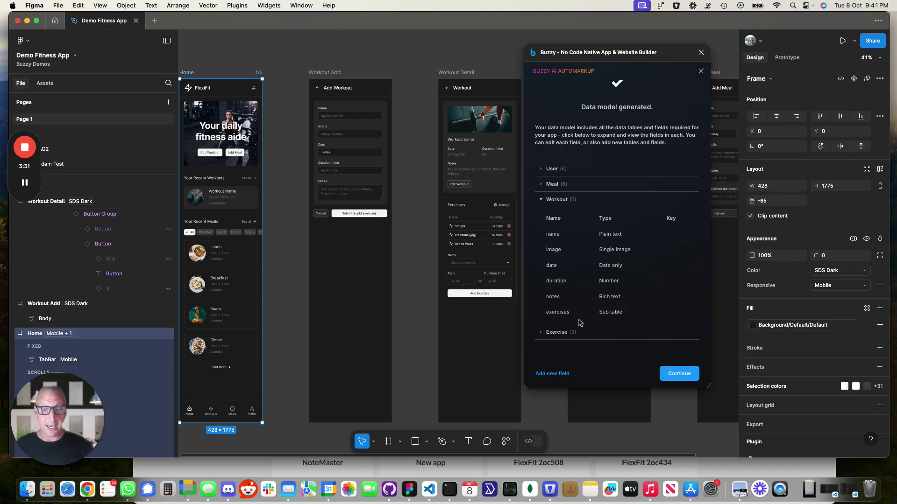
click(540, 333)
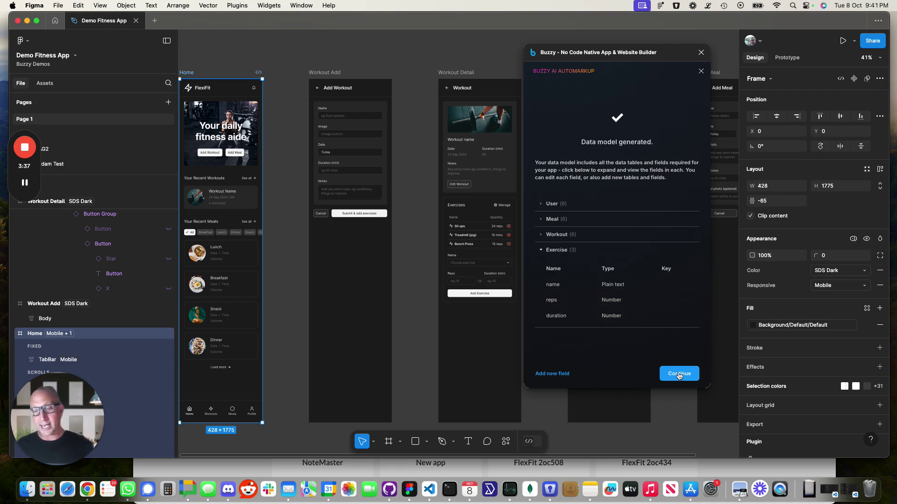
click(602, 301)
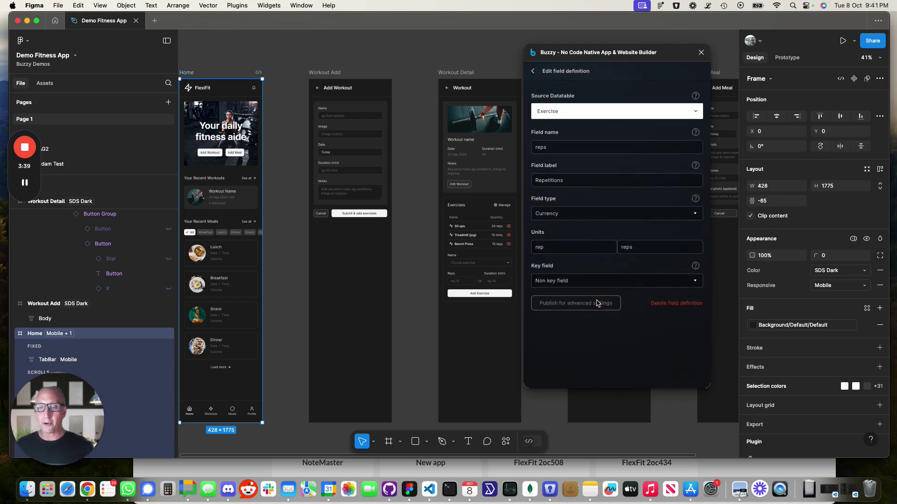
click(532, 71)
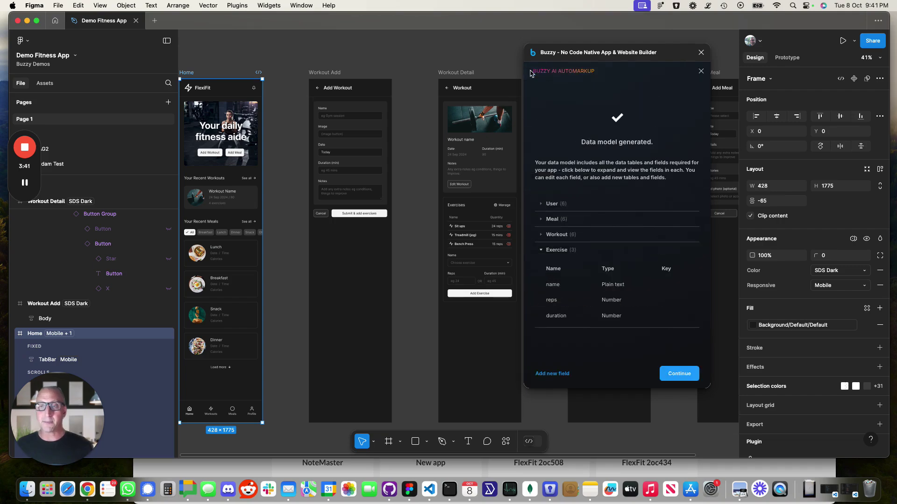
click(674, 377)
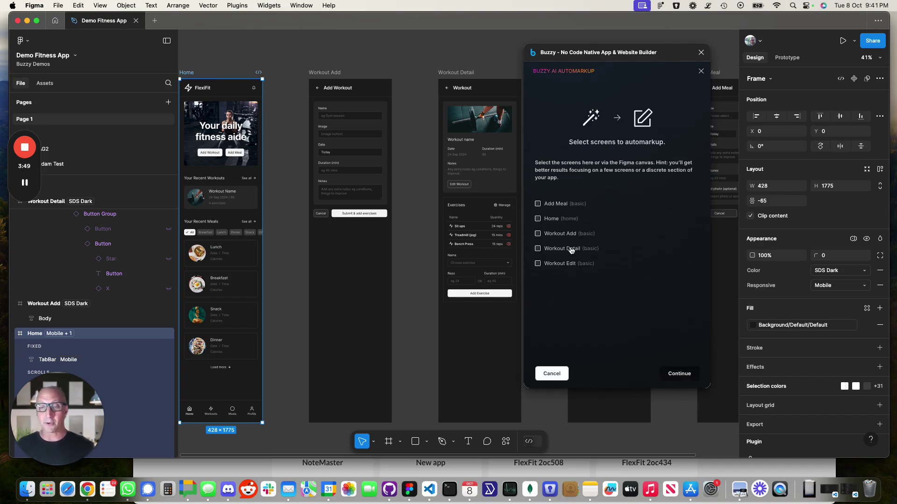
Tick Add Meal, Home, Workout Add, Workout Detail and Workout Edit, then start automarkup
click(538, 204)
click(537, 219)
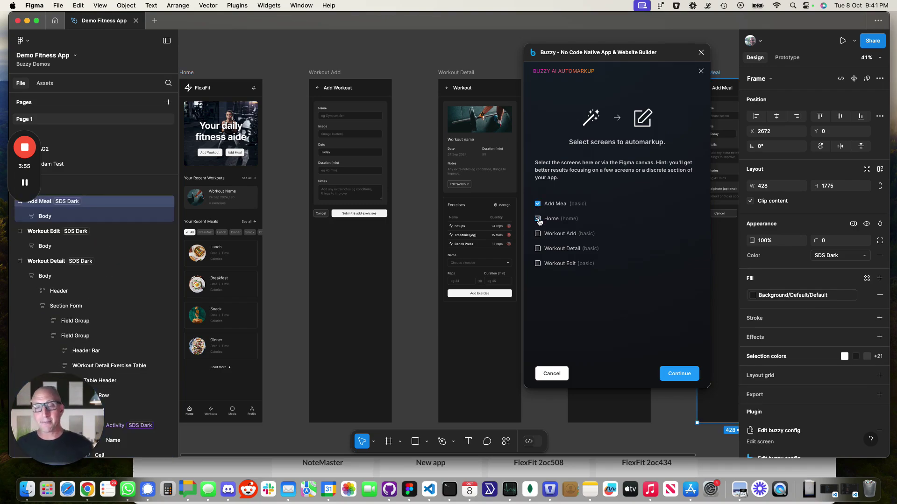
click(538, 234)
click(537, 249)
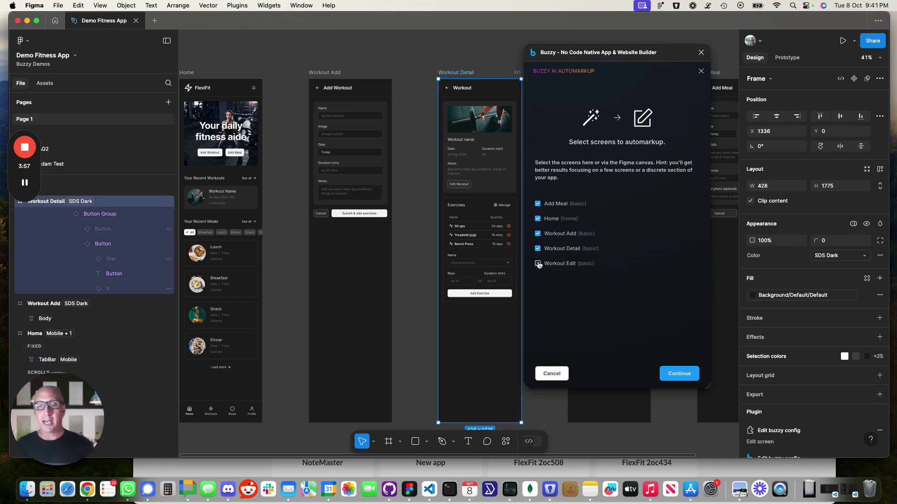
click(537, 264)
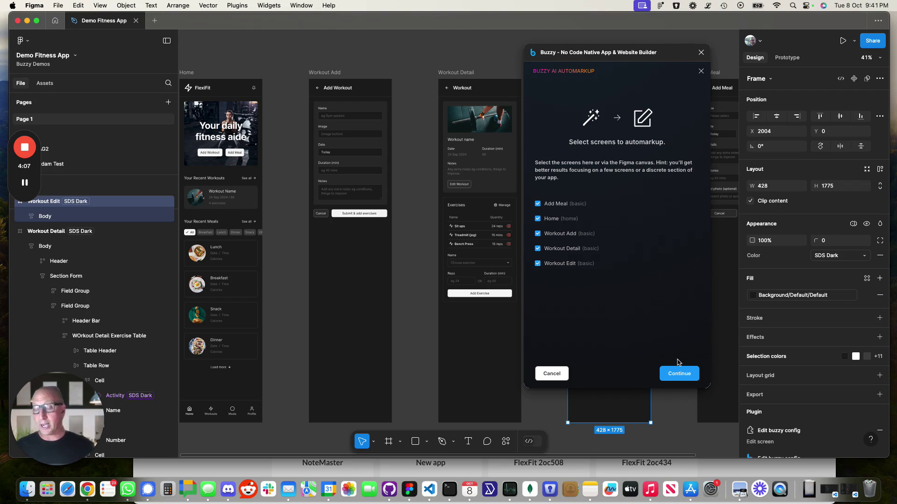
click(679, 373)
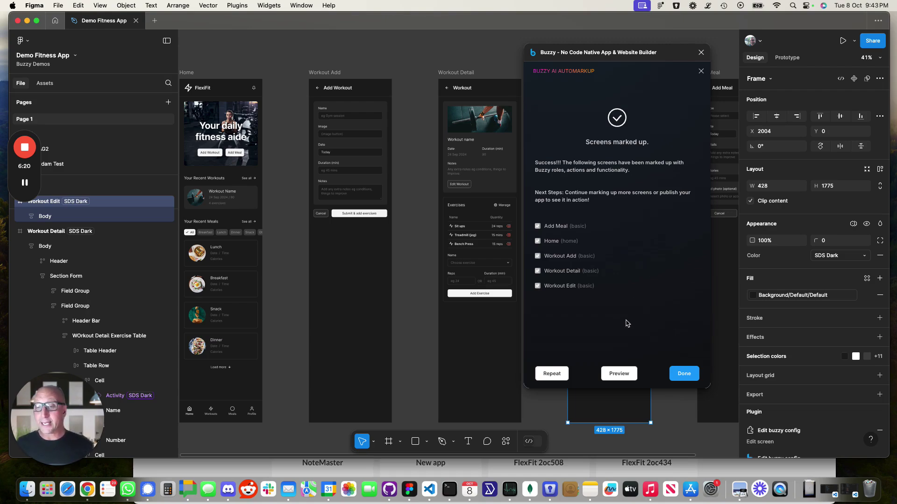
Publish FlexFit with generated sample data and open the live app in the browser
click(619, 373)
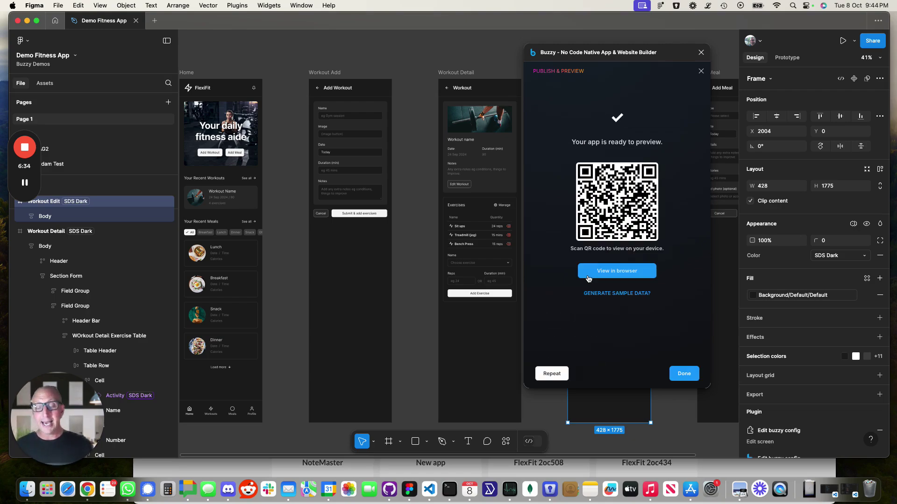
click(618, 294)
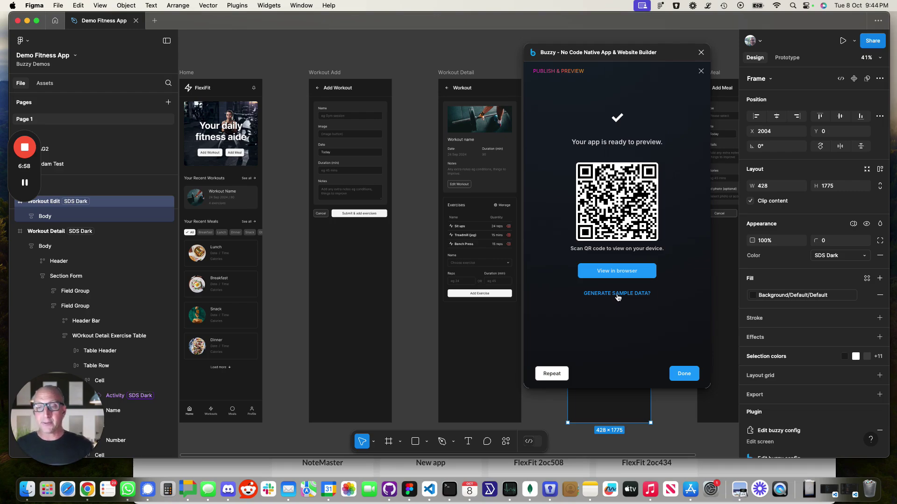
click(616, 276)
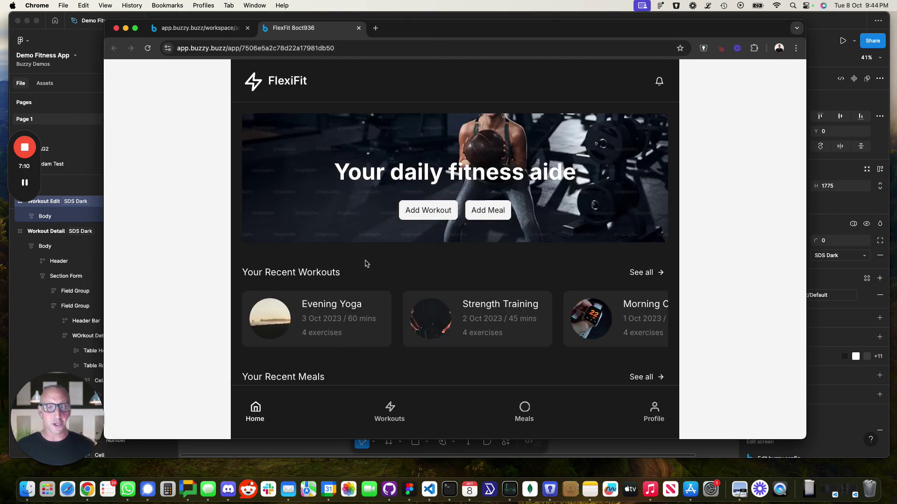
Open the Evening Yoga workout and add an exercise with 111 reps
scroll(402, 275, down, 1)
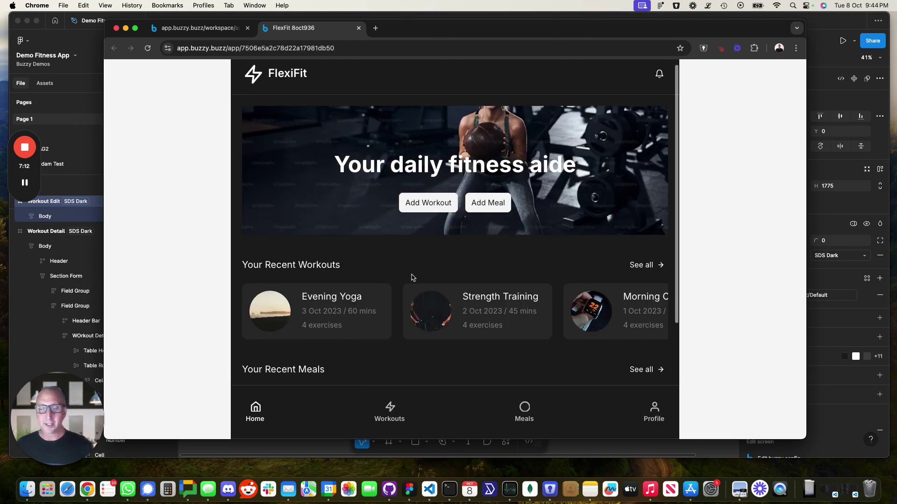
drag(806, 438, 680, 428)
scroll(360, 266, down, 5)
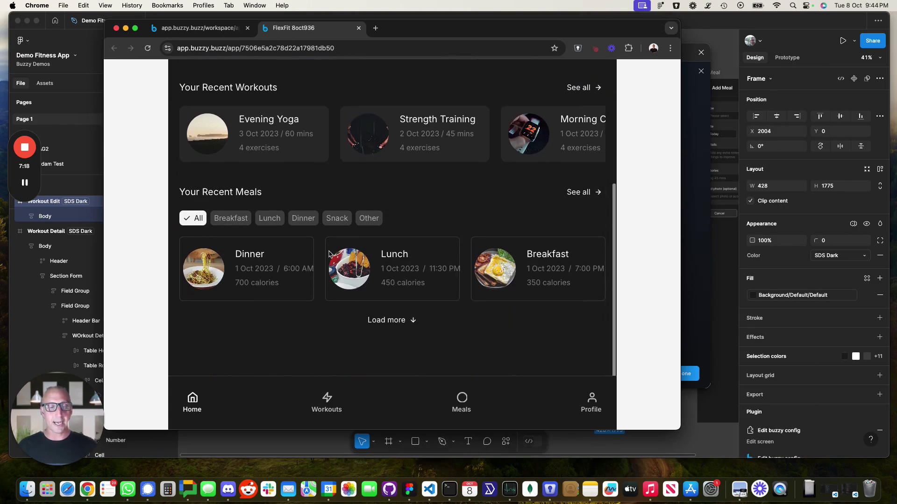
click(279, 137)
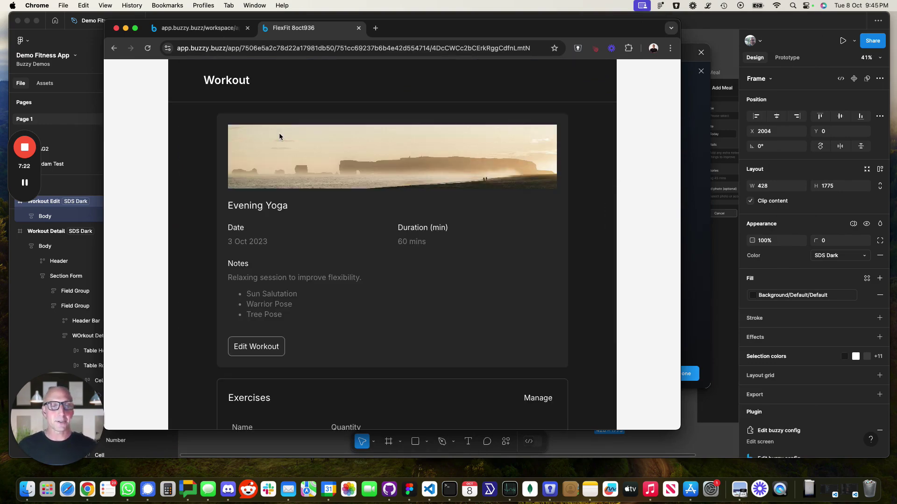
scroll(306, 229, down, 5)
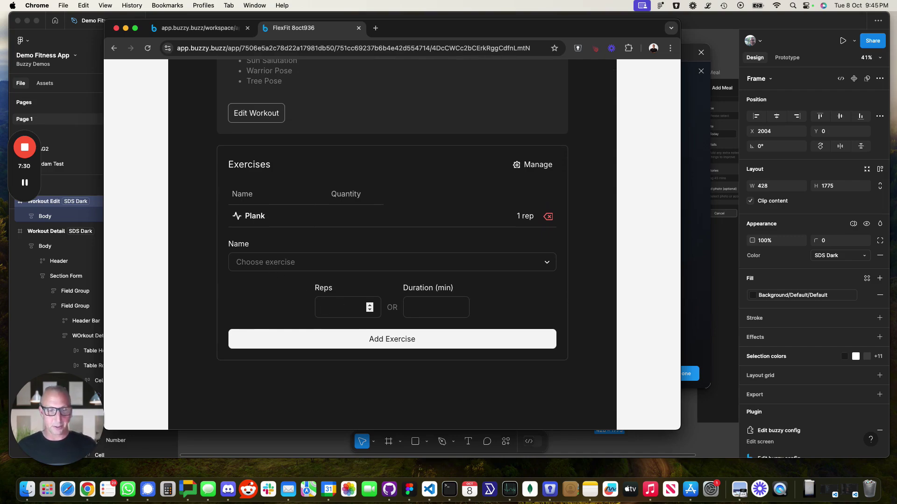
text(111)
click(421, 309)
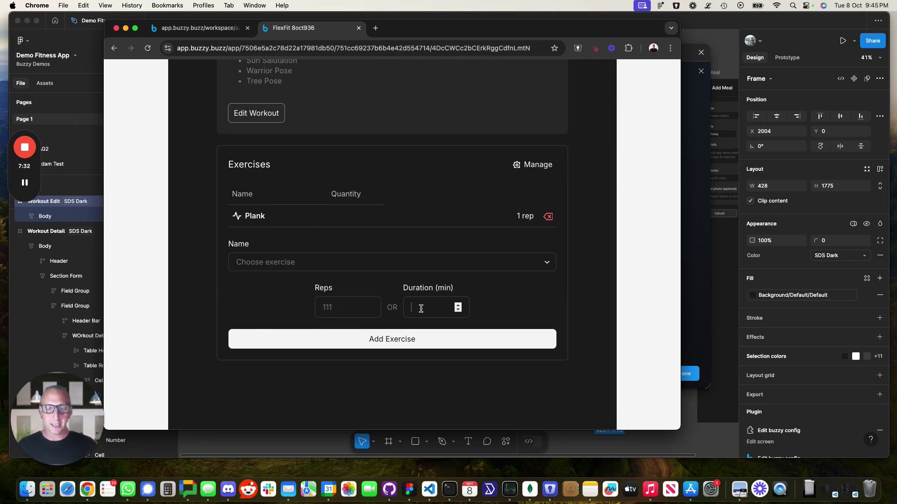
click(376, 339)
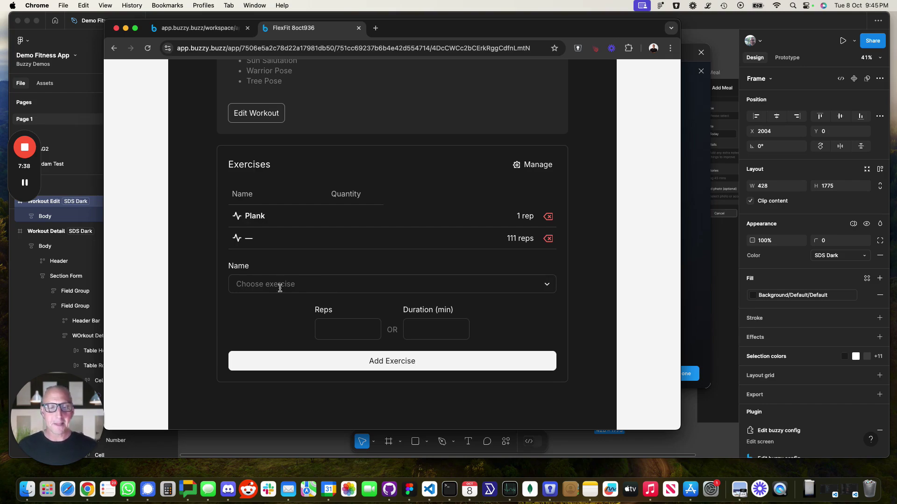
Open Evening Yoga's edit screen, then navigate back to the Home screen
scroll(281, 187, up, 3)
click(259, 216)
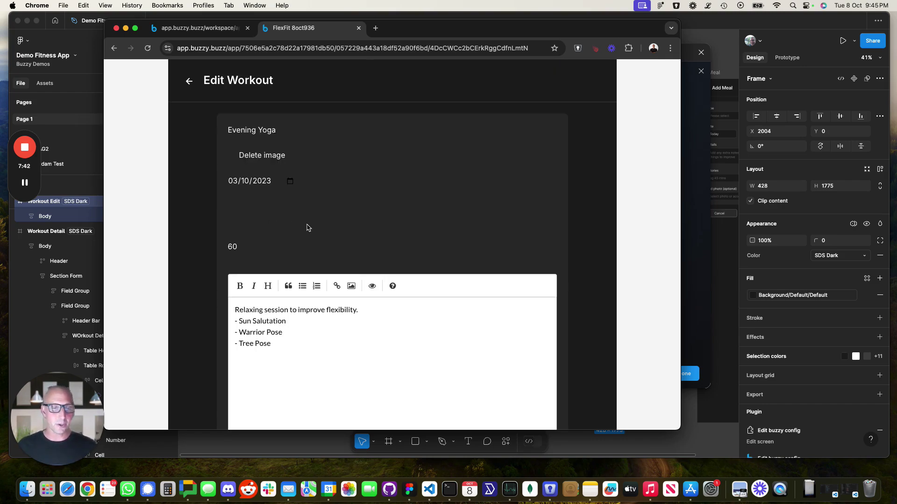
click(190, 83)
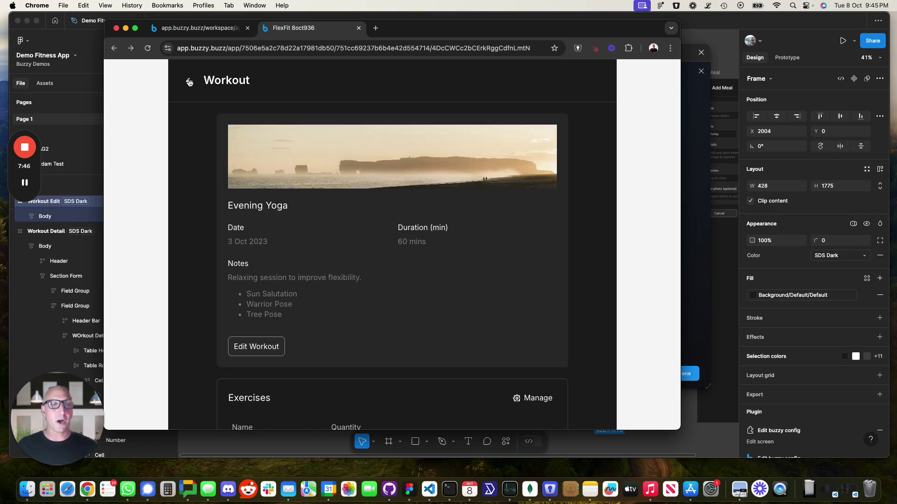
click(189, 83)
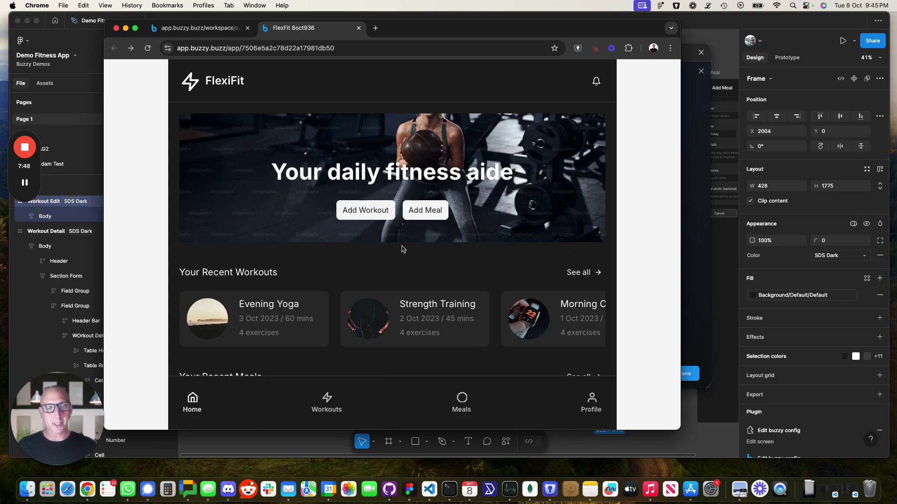
Start a new Morning Session workout dated today with a 100-minute duration
click(377, 218)
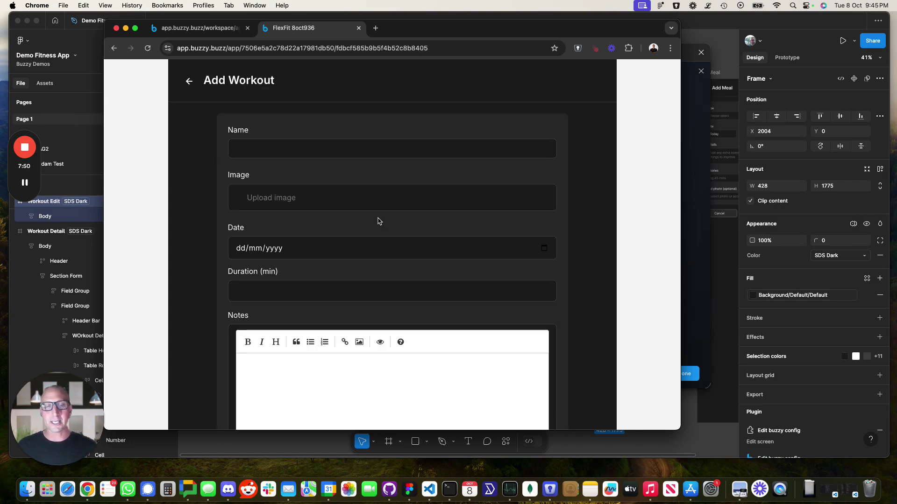
click(264, 150)
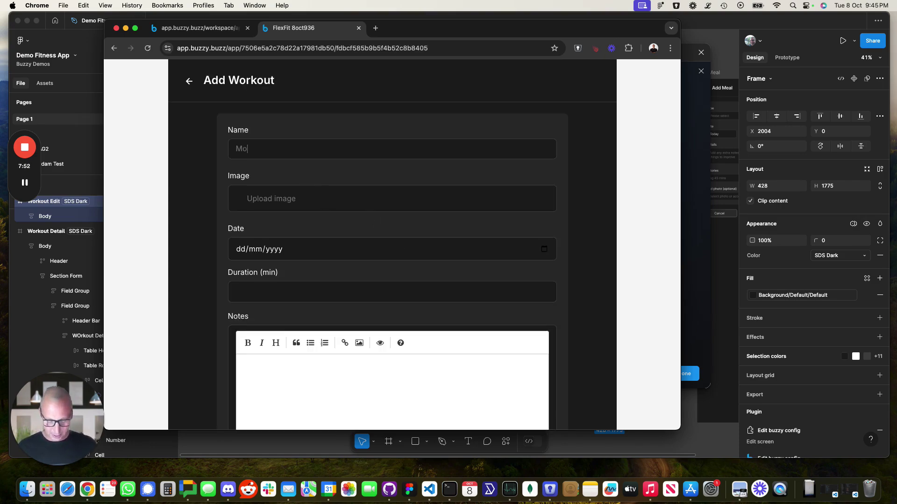
text(Session)
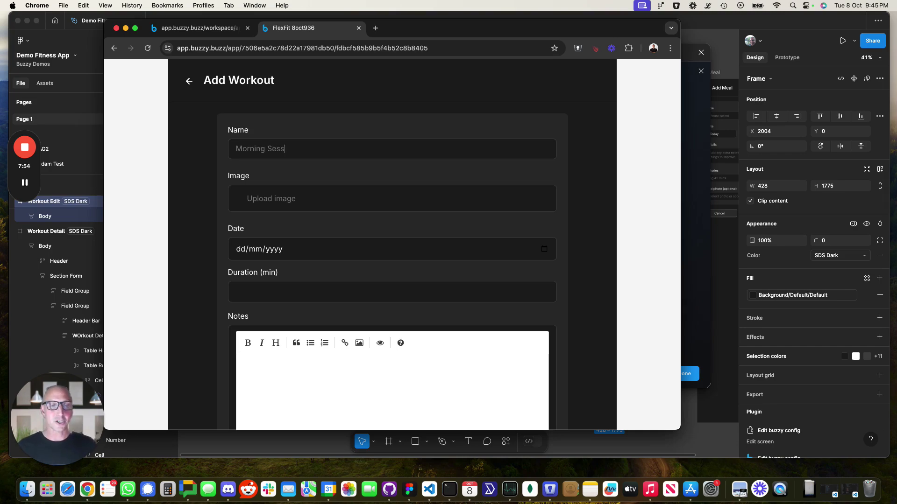
click(309, 253)
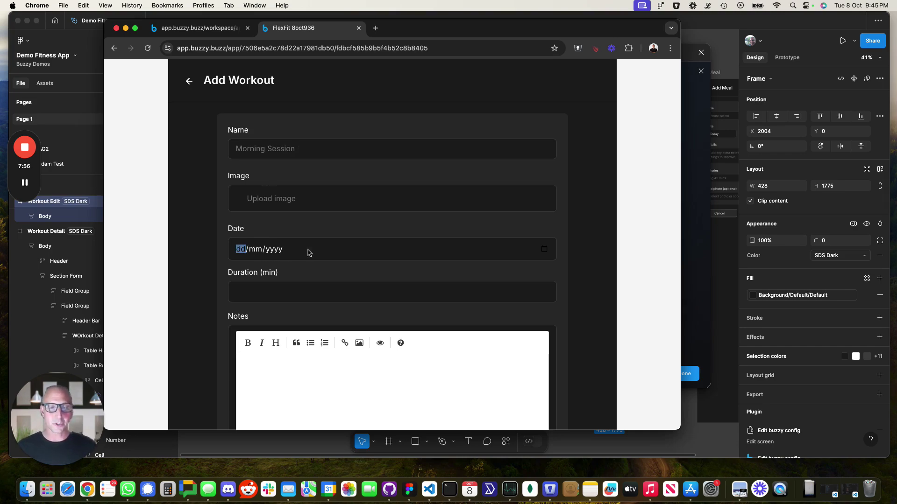
click(544, 250)
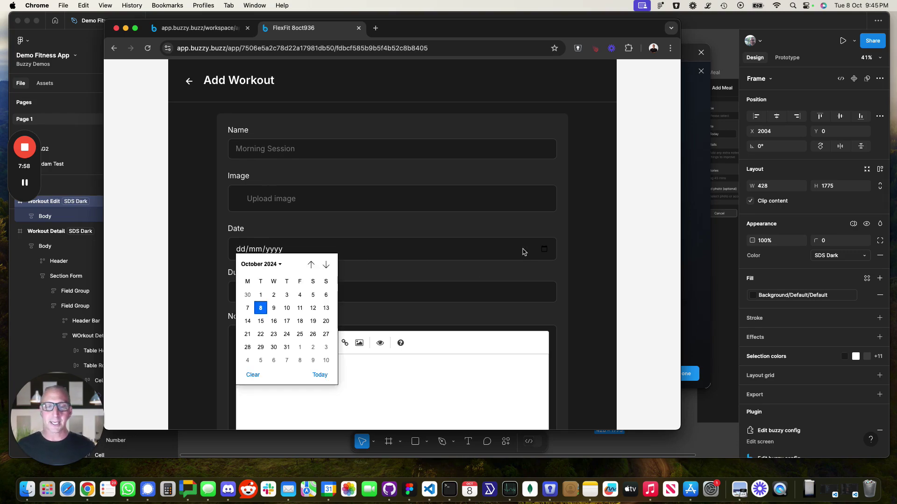
click(320, 375)
click(242, 291)
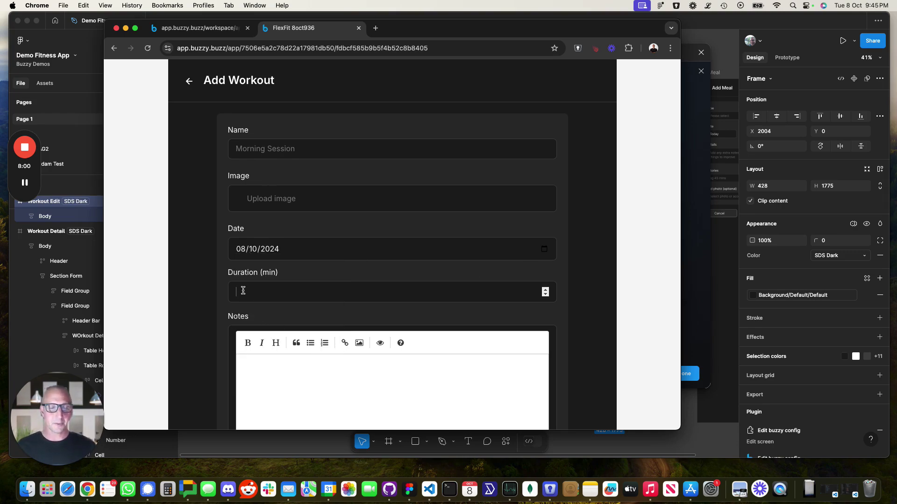
text(100)
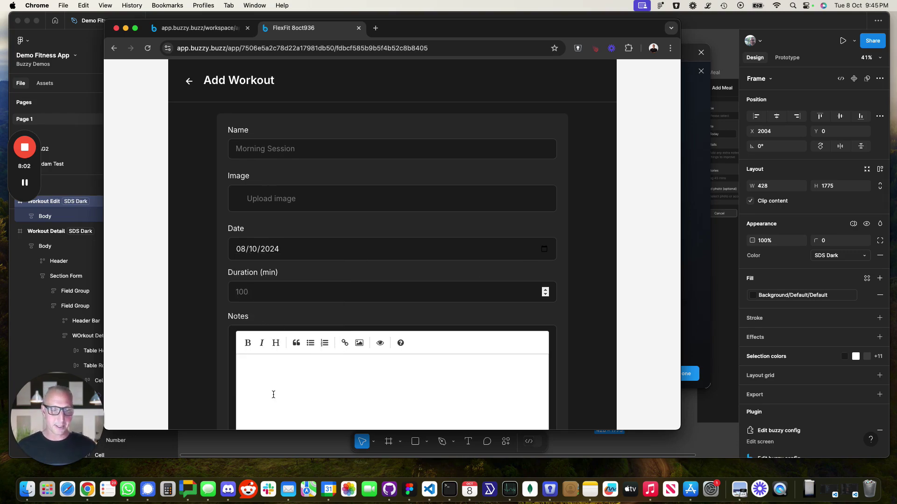
Paste sample lorem ipsum notes, submit the workout, and go back to the Home page
click(273, 394)
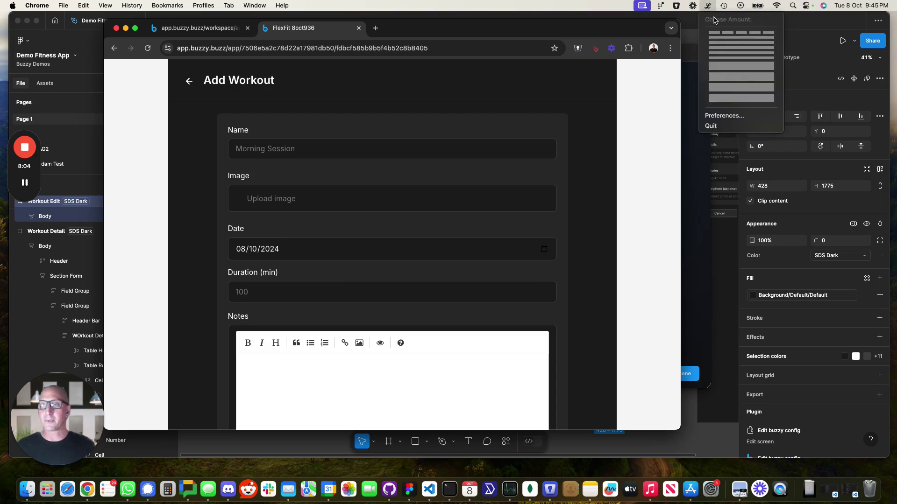
text(Aenean lacinia bibendum nulla sed consectetur. Sed posuere consectetur est at lobortis. Lorem ipsum dolor sit amet, consectetur adipiscing elit.)
scroll(364, 308, down, 5)
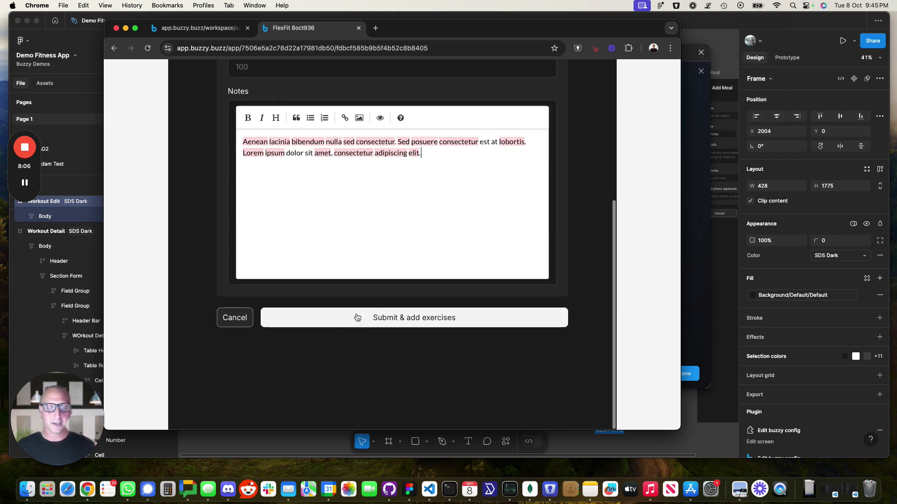
click(335, 322)
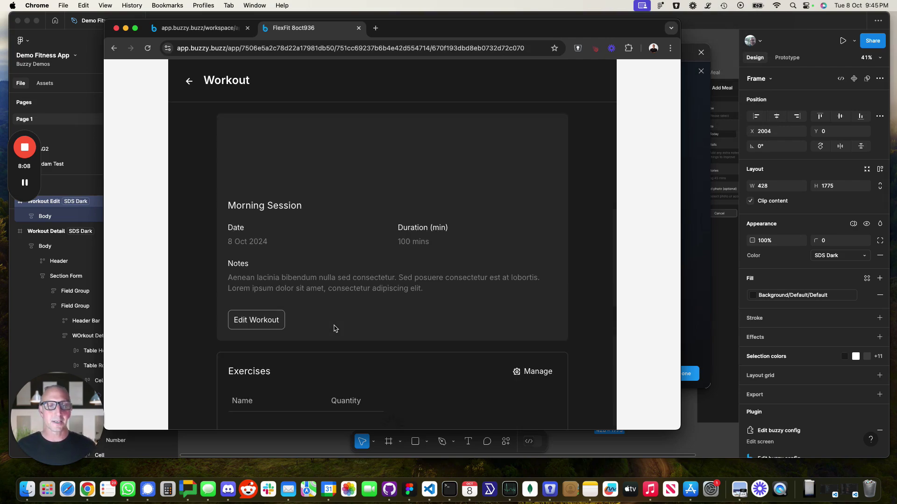
scroll(245, 201, down, 2)
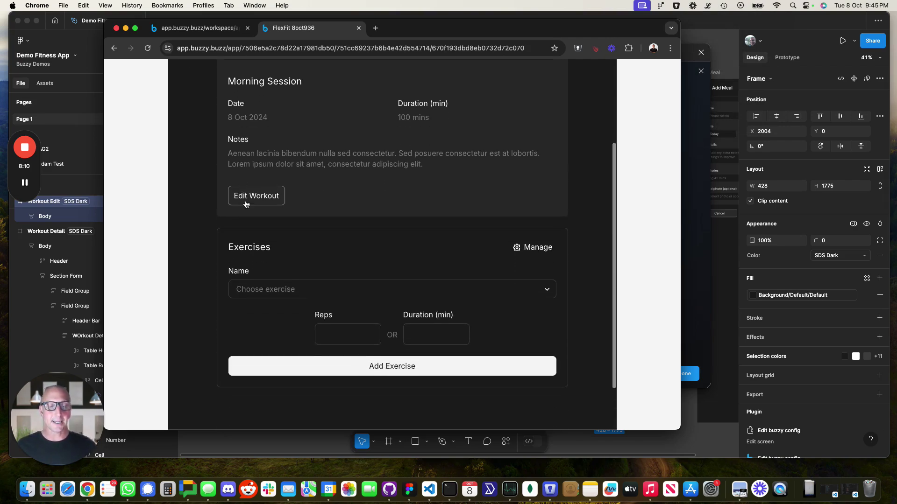
scroll(245, 201, up, 3)
click(186, 82)
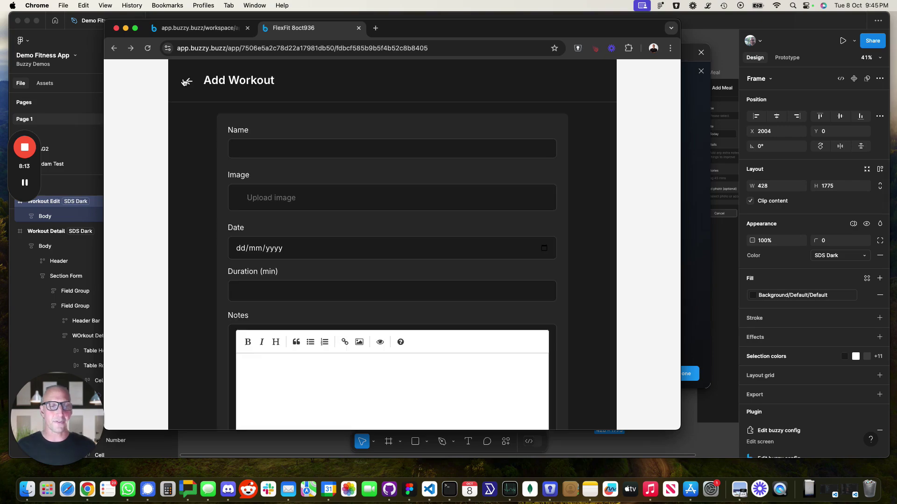
click(187, 82)
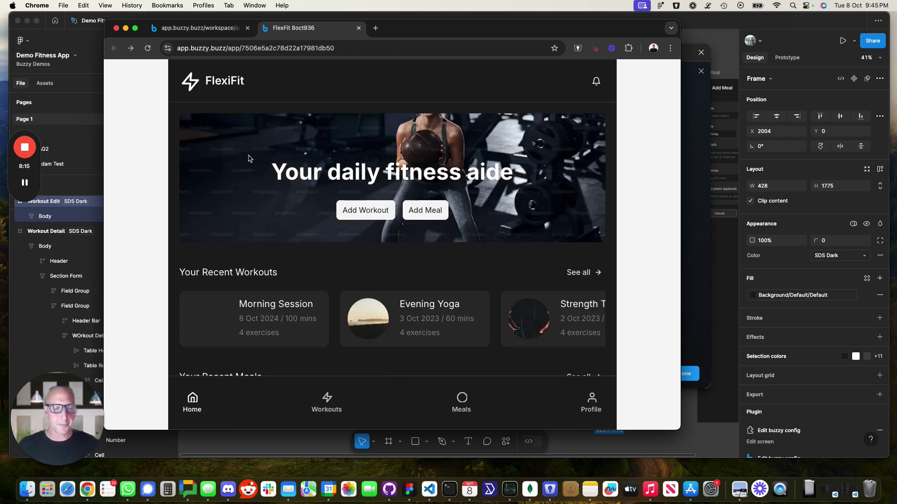
scroll(284, 192, down, 5)
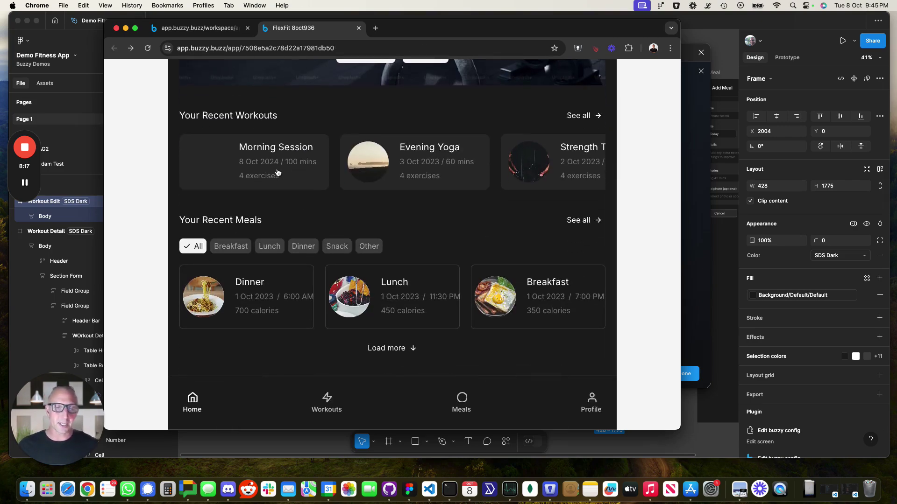
scroll(277, 171, right, 3)
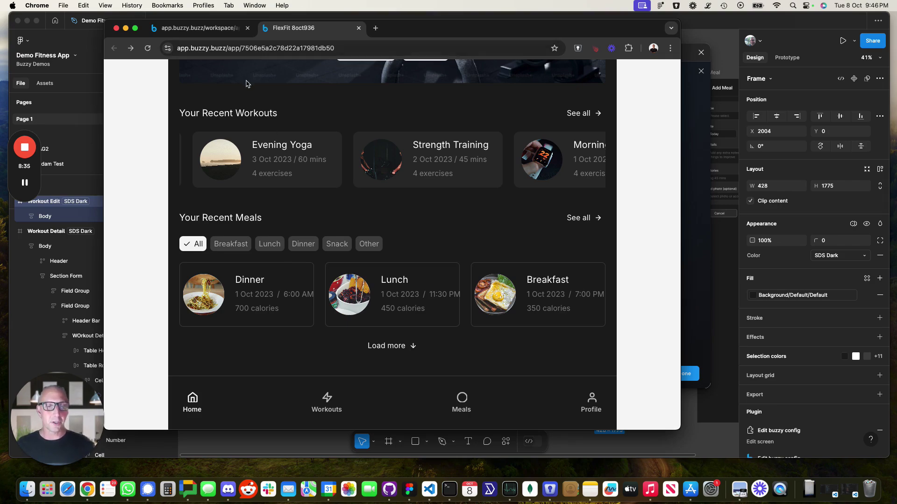
Return to Figma, dismiss the app-ready message, and switch Buzzy to expert mode
key(super+Tab)
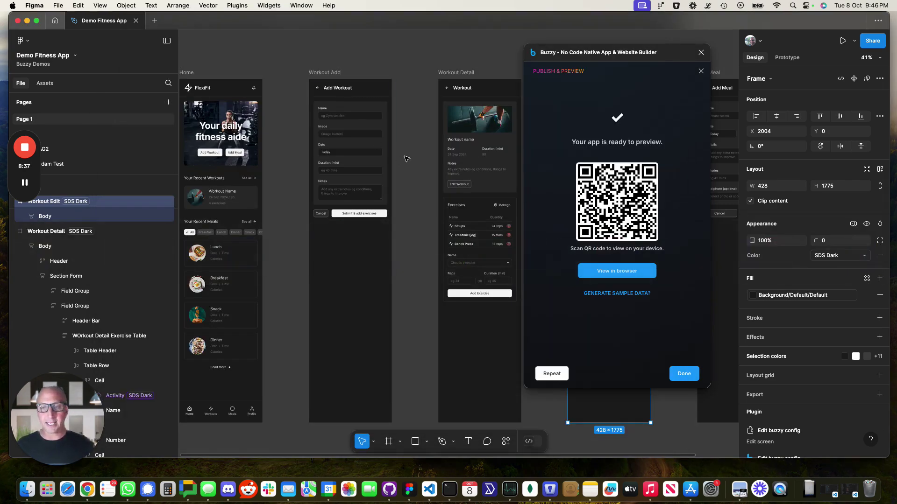
click(686, 374)
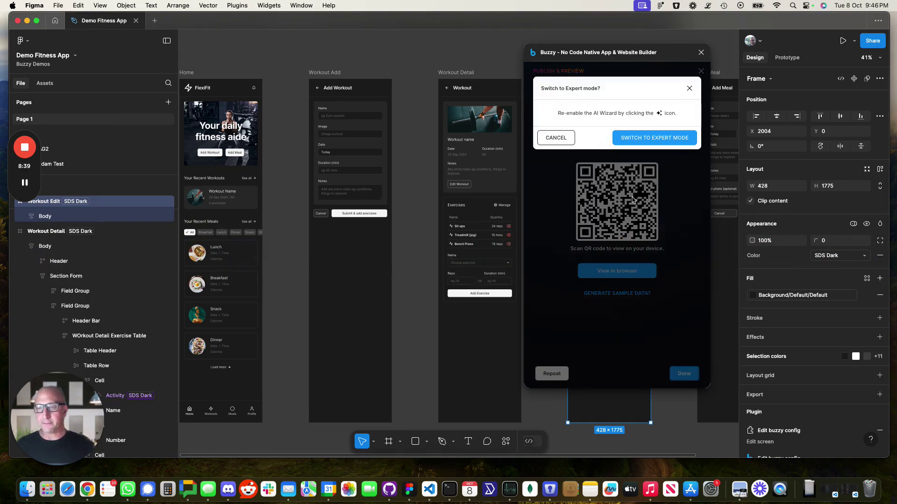
click(635, 138)
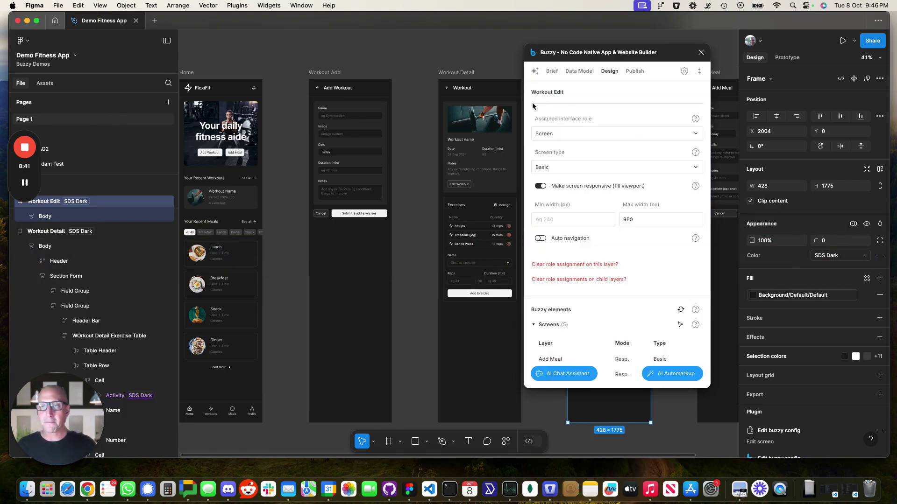
Check Workout Add's Name field binding (Workout / name) and its Submit & add exercises button
click(329, 73)
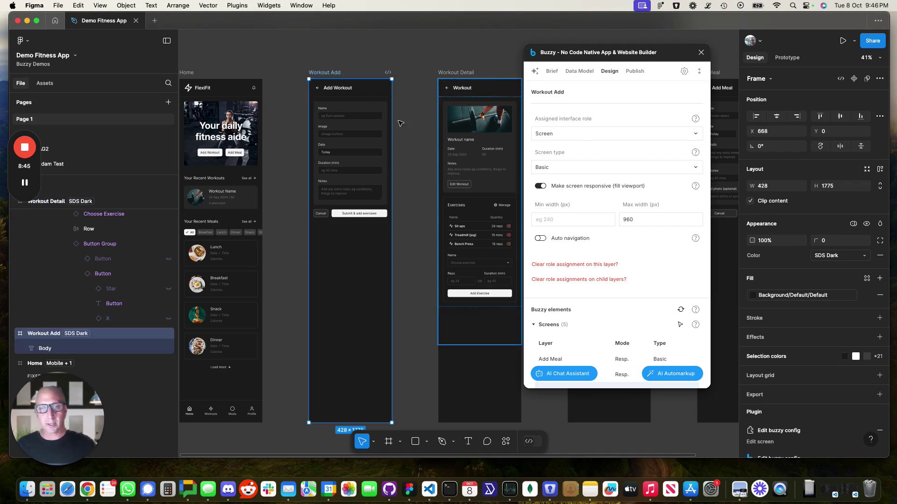
scroll(342, 118, up, 5)
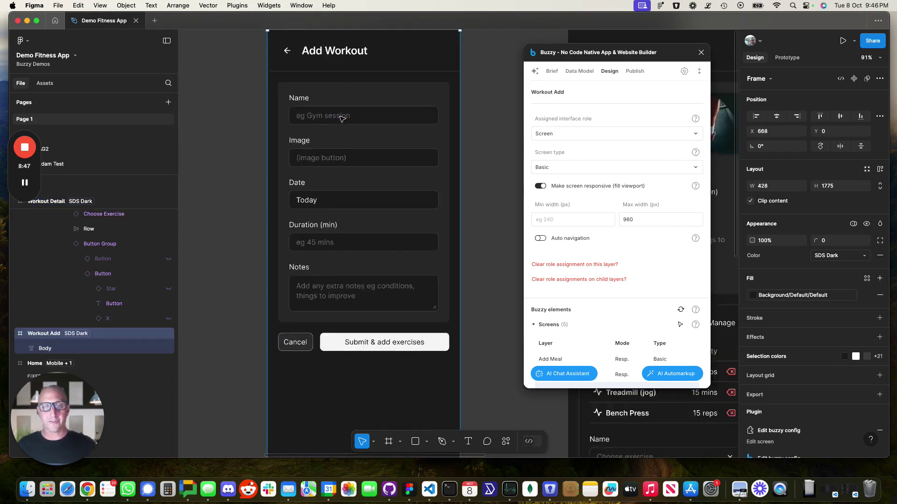
scroll(342, 118, up, 2)
super+click(343, 119)
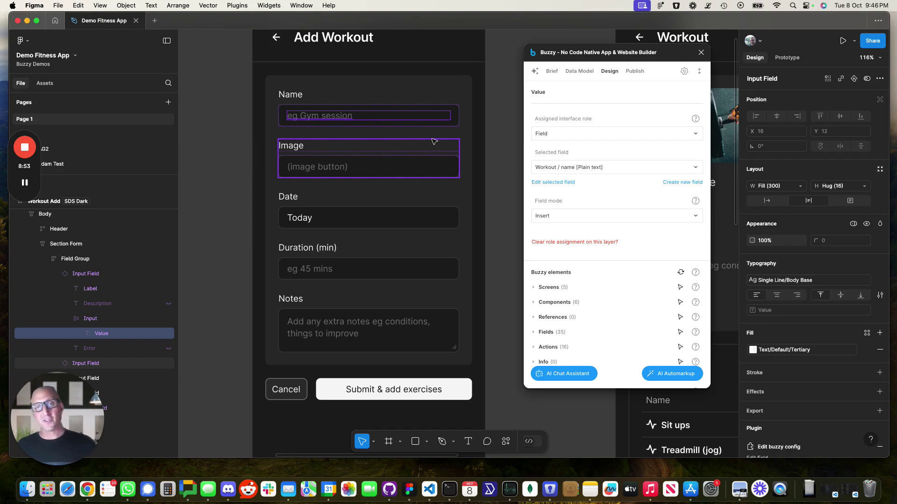
click(595, 169)
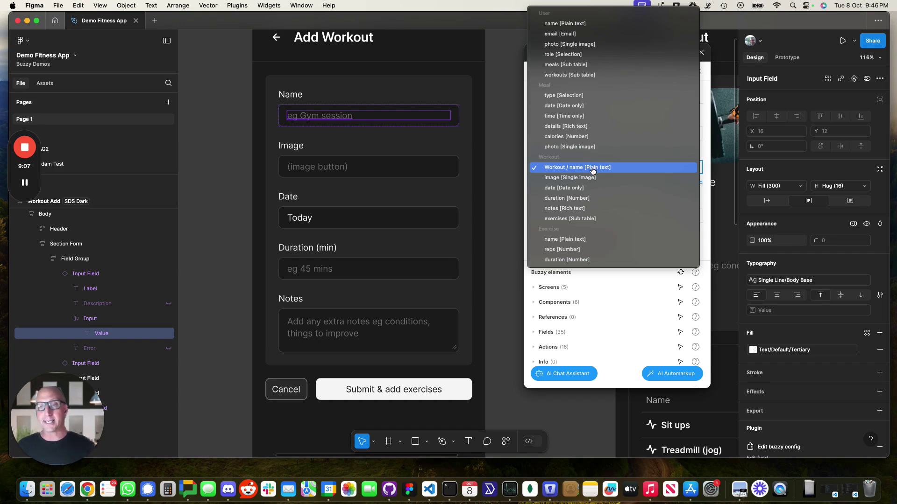
click(626, 318)
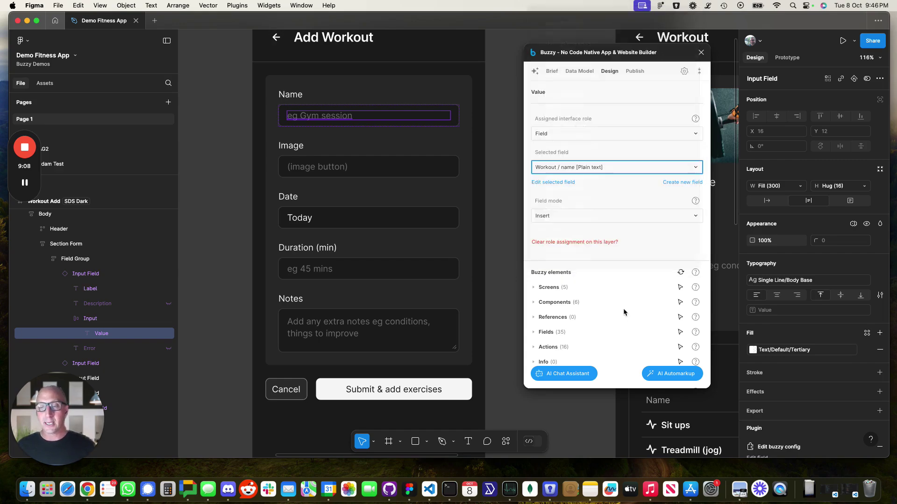
super+click(409, 391)
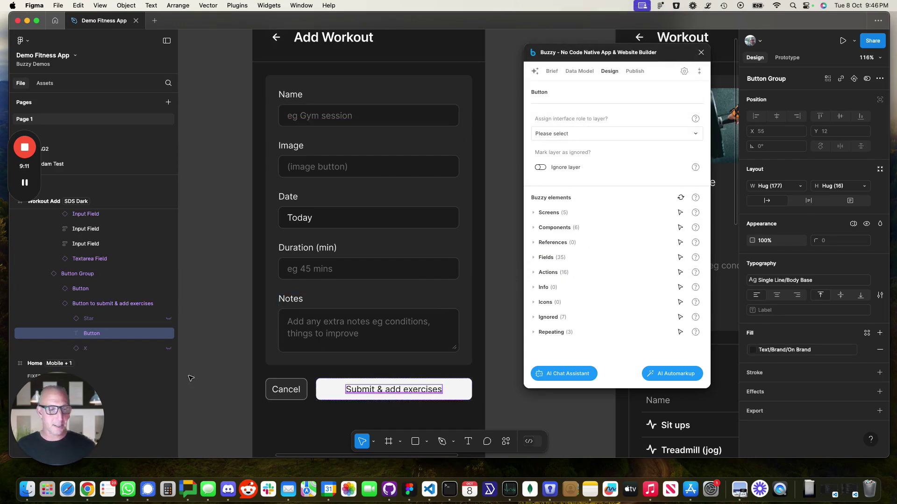
click(102, 307)
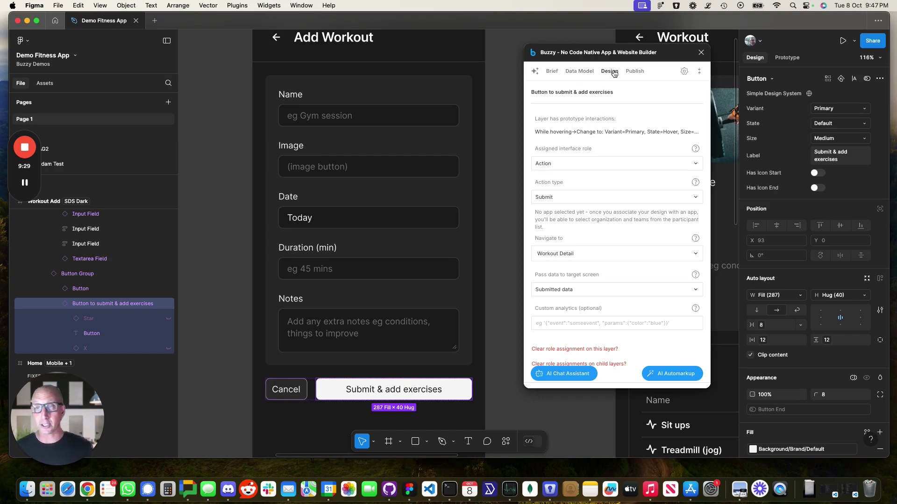
Open FlexFit in Buzzy Workspace from the Publish tab and view its Data tables
click(638, 74)
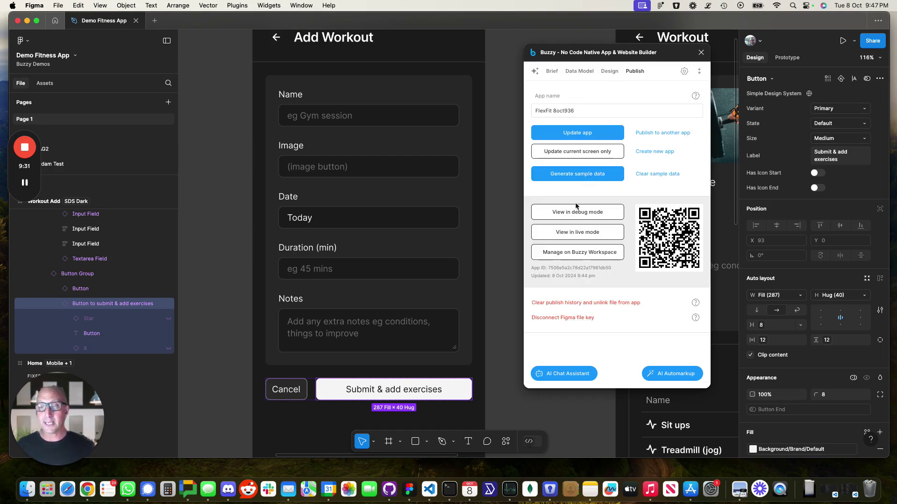
click(579, 254)
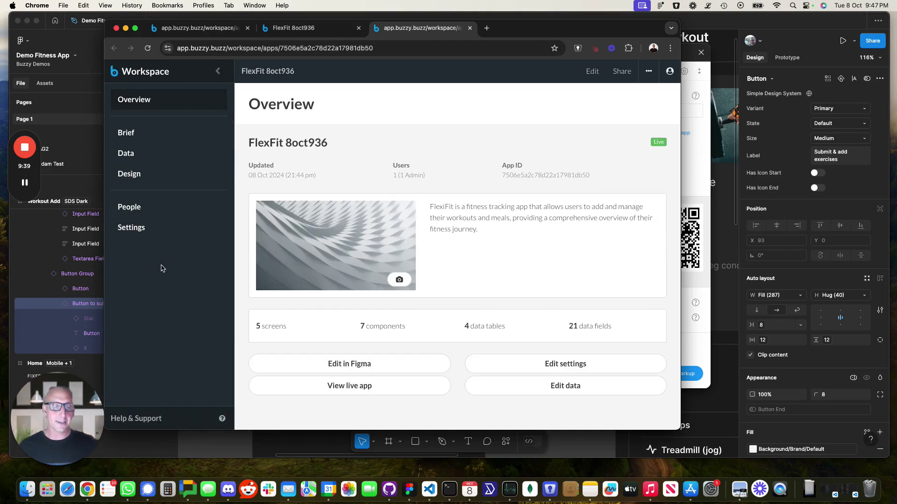
click(126, 155)
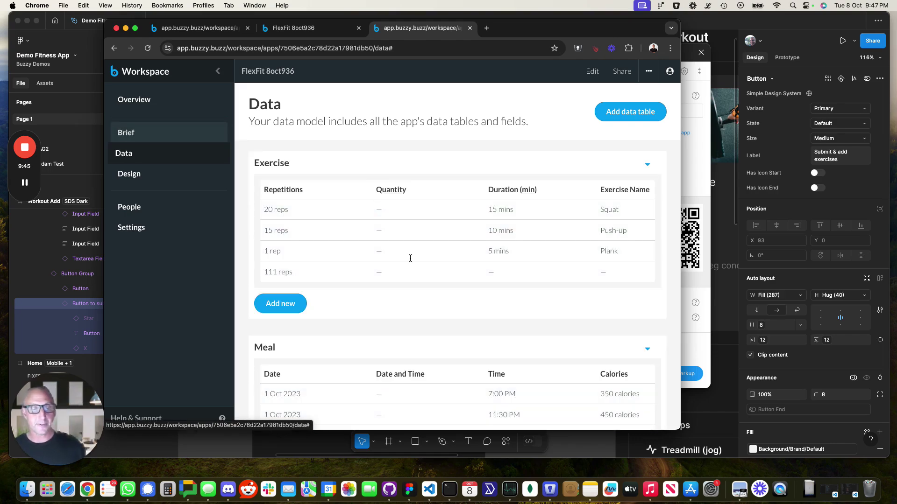
scroll(411, 259, down, 6)
scroll(410, 261, down, 5)
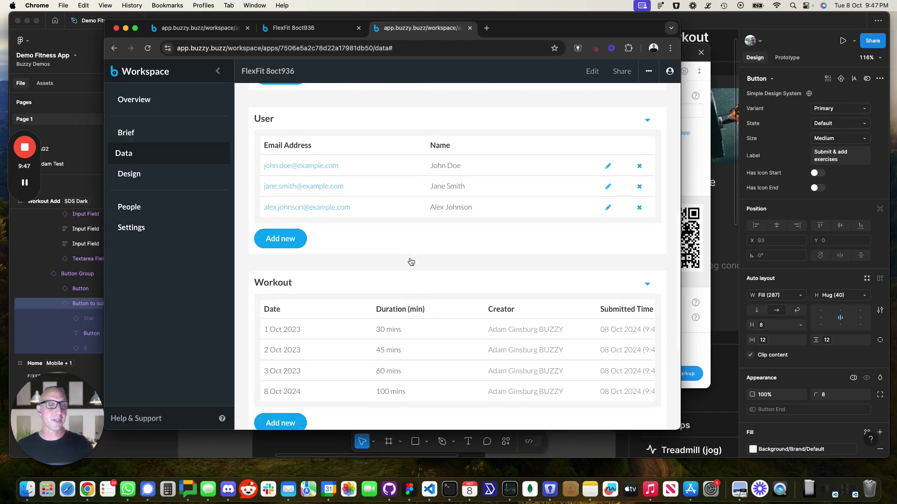
scroll(410, 260, down, 2)
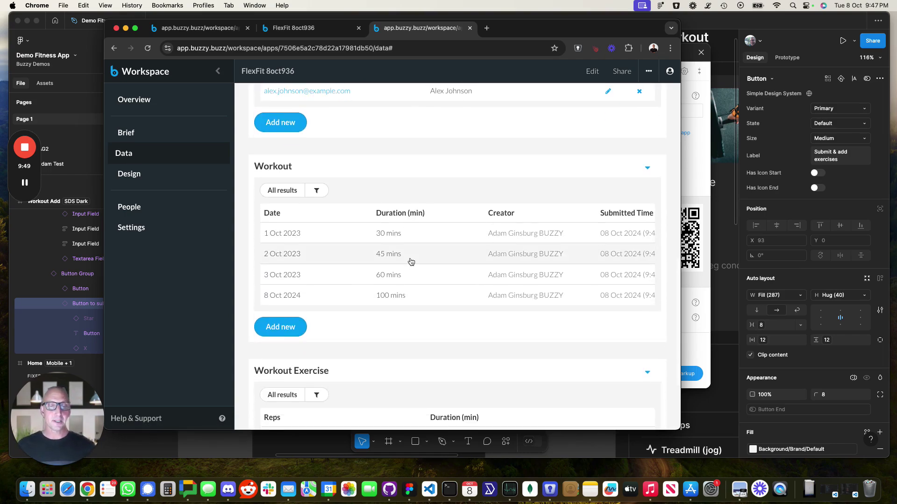
scroll(402, 205, left, 2)
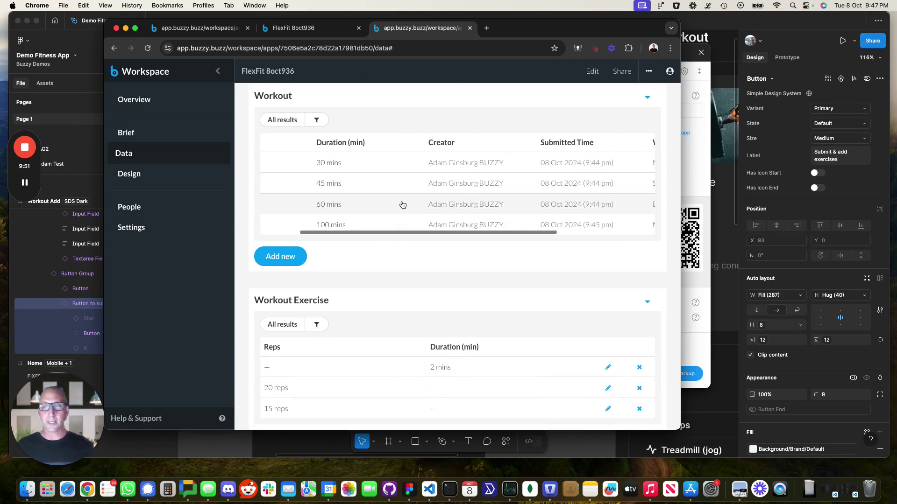
click(342, 225)
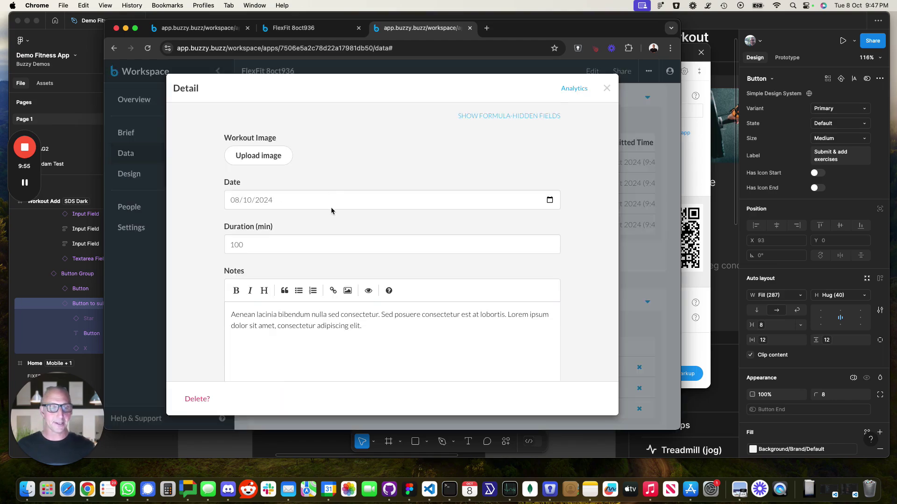
scroll(331, 206, down, 4)
scroll(331, 208, down, 4)
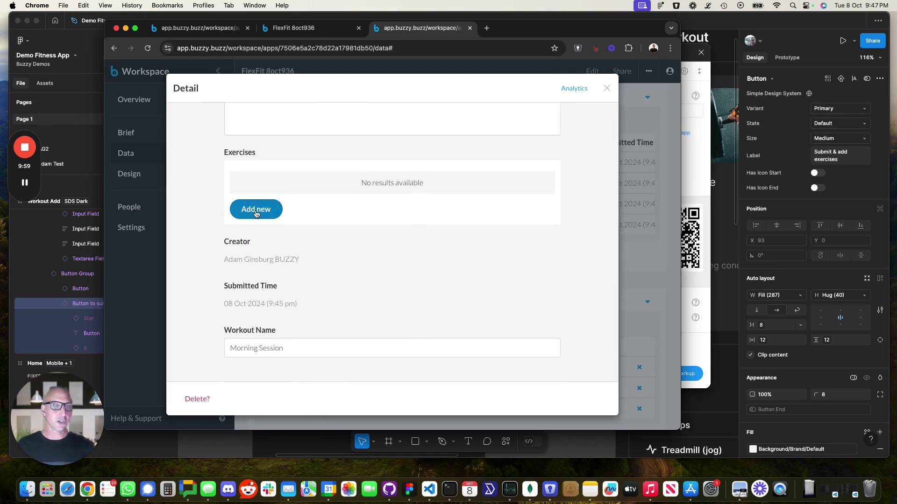
click(255, 213)
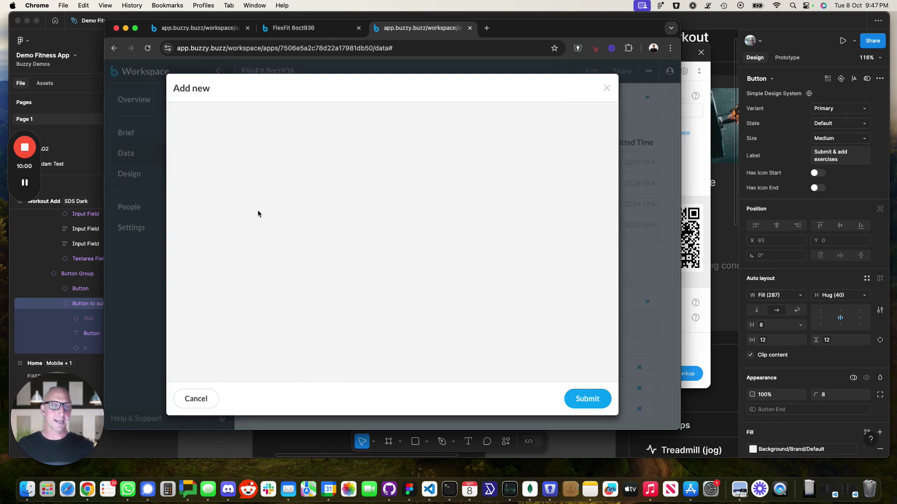
click(606, 88)
click(473, 186)
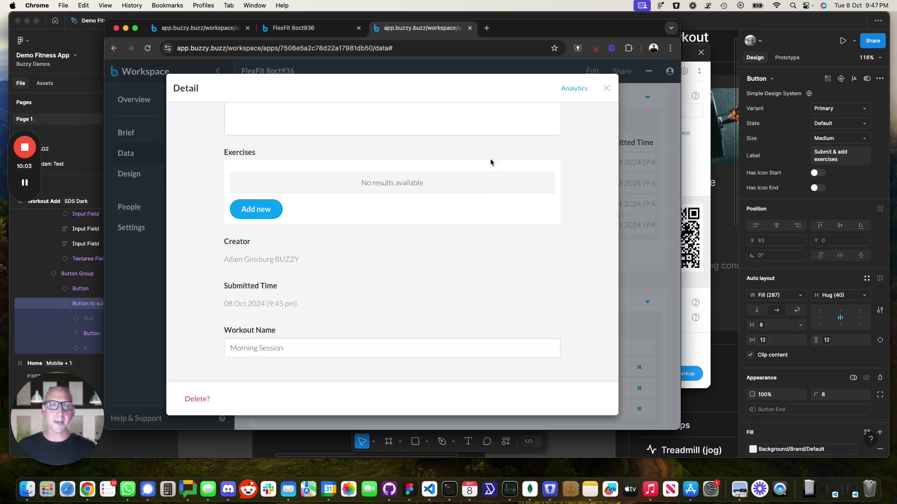
click(606, 90)
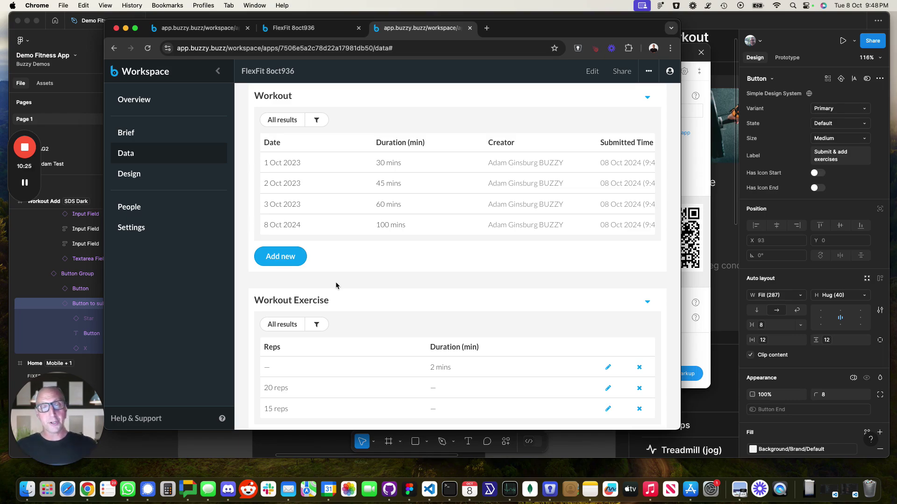
key(super+Tab)
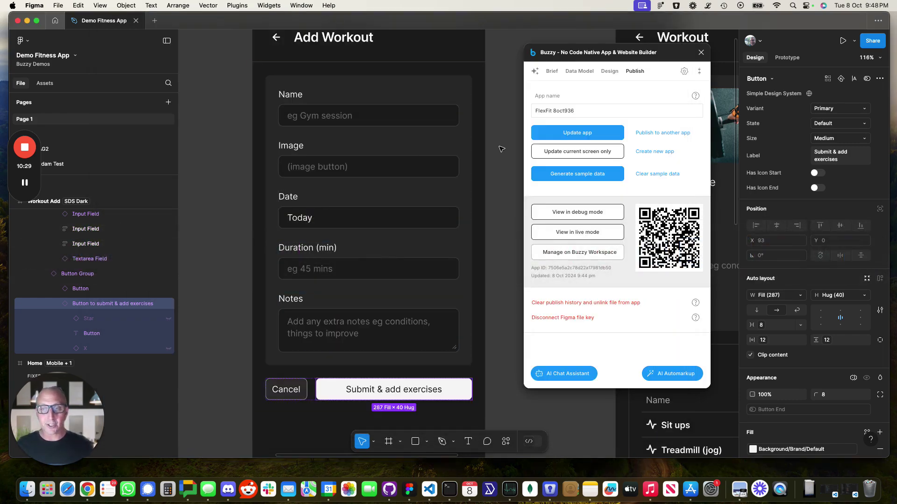
scroll(497, 173, down, 5)
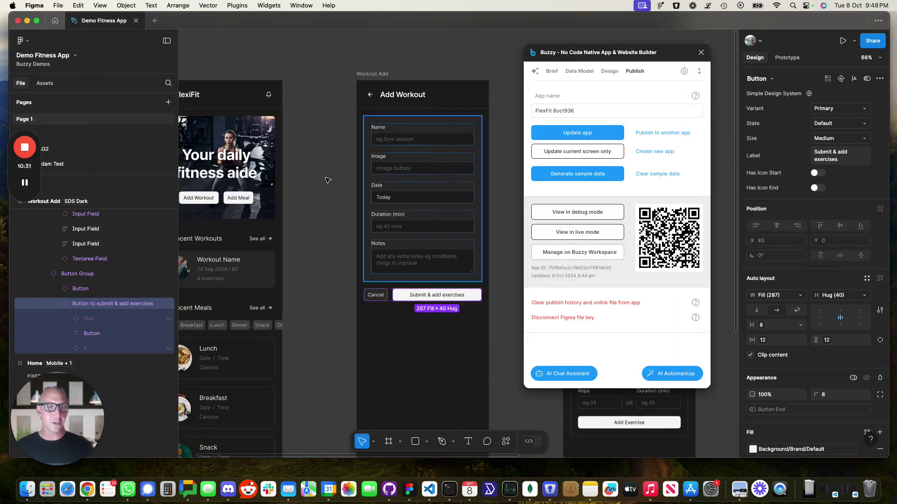